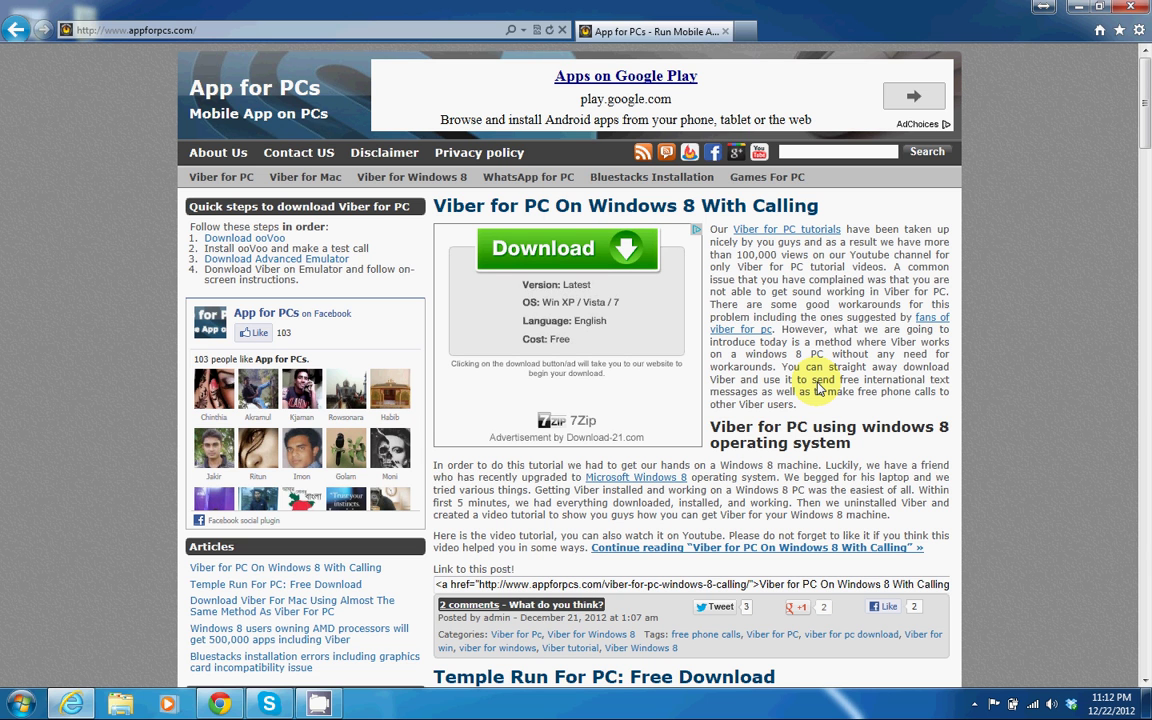
Open the "Viber for PC On Windows 8 With Calling" article and look over its introduction and tutorial video.
left_click(722, 206)
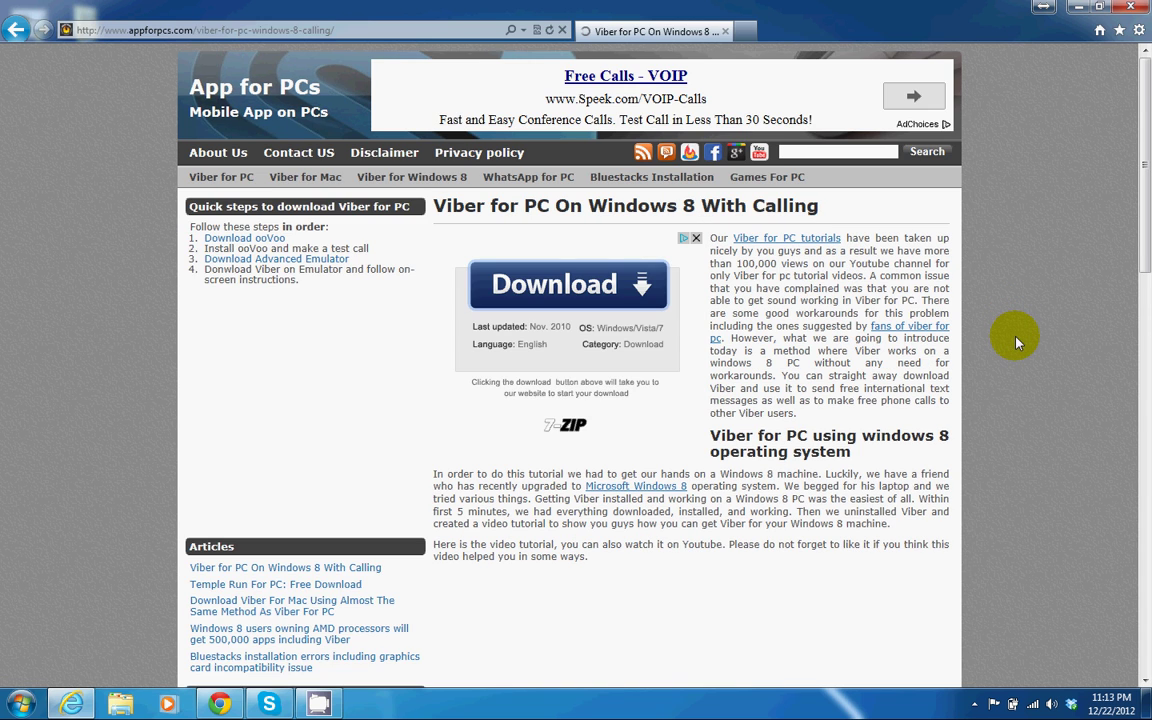
scroll(1016, 342, "down", 2)
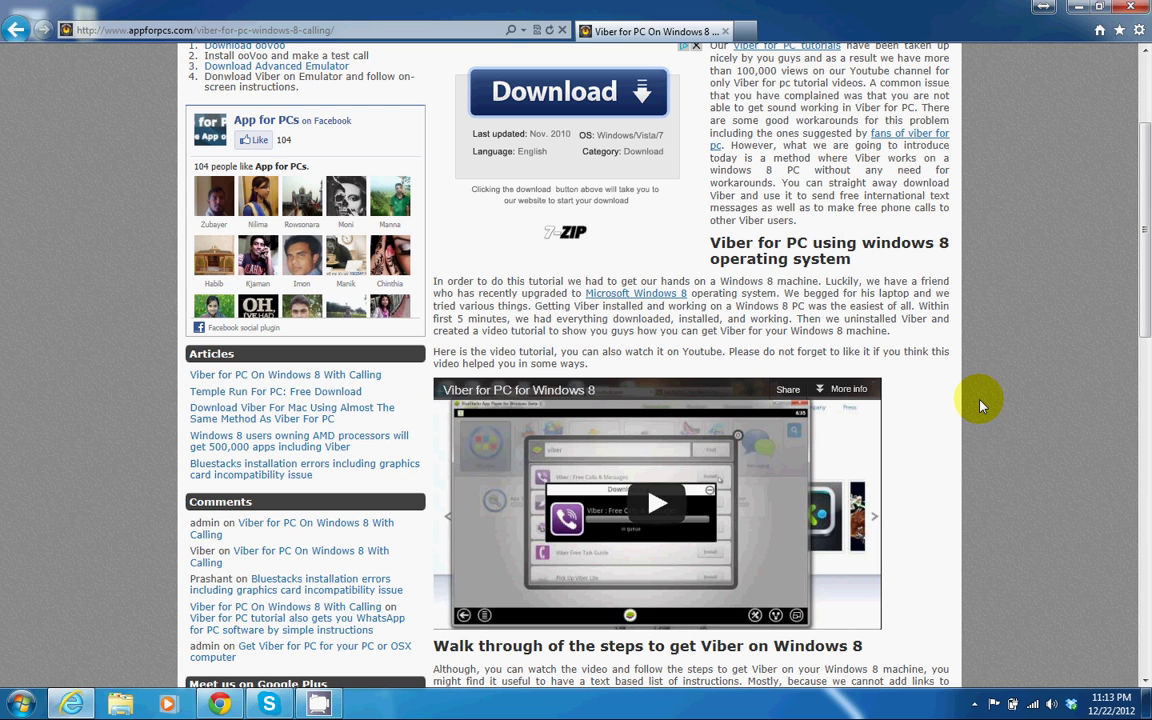
left_click(20, 703)
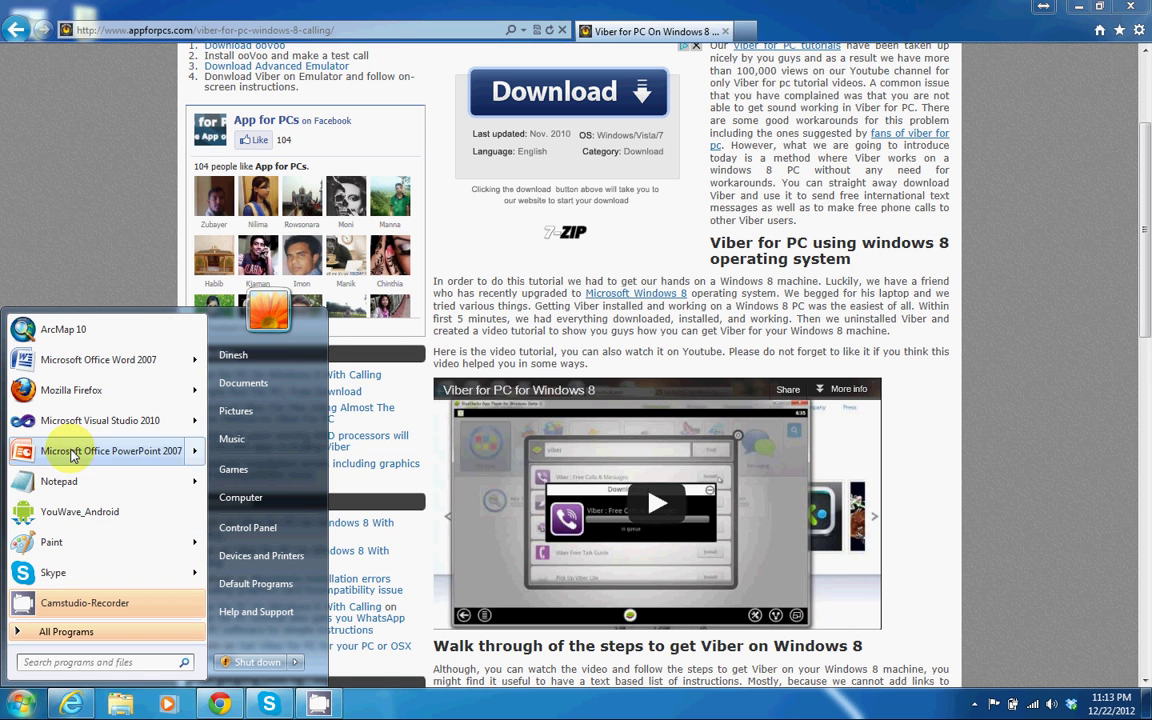
left_click(79, 185)
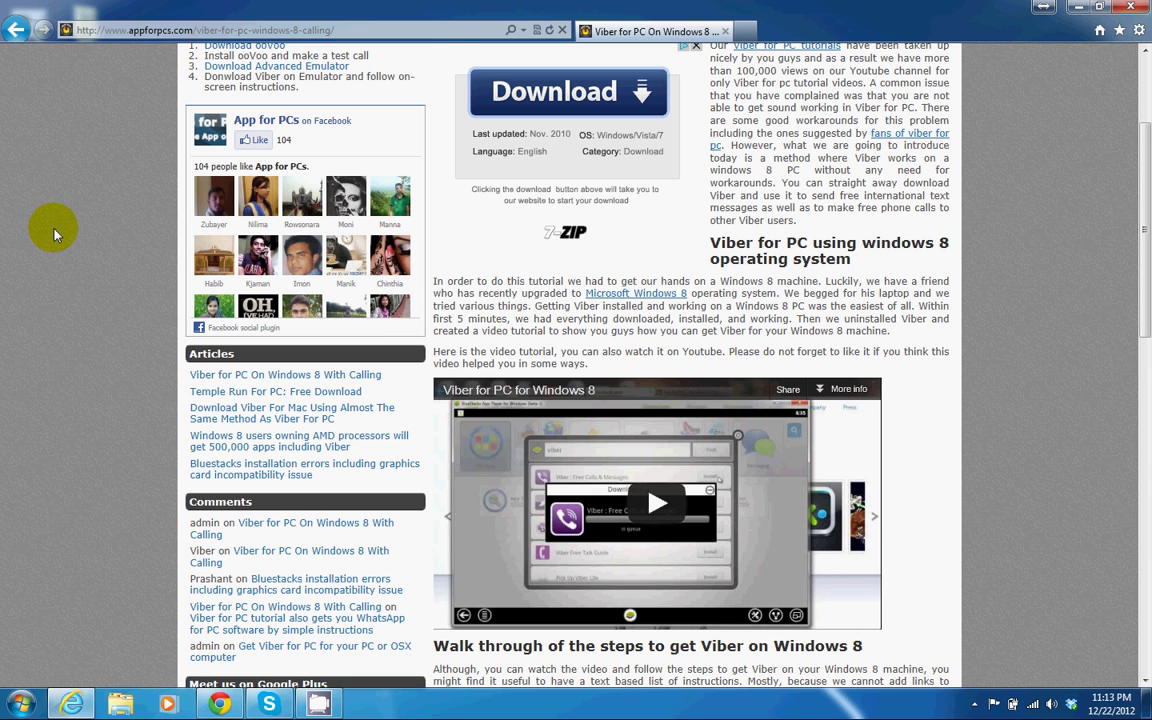
scroll(55, 235, "up", 3)
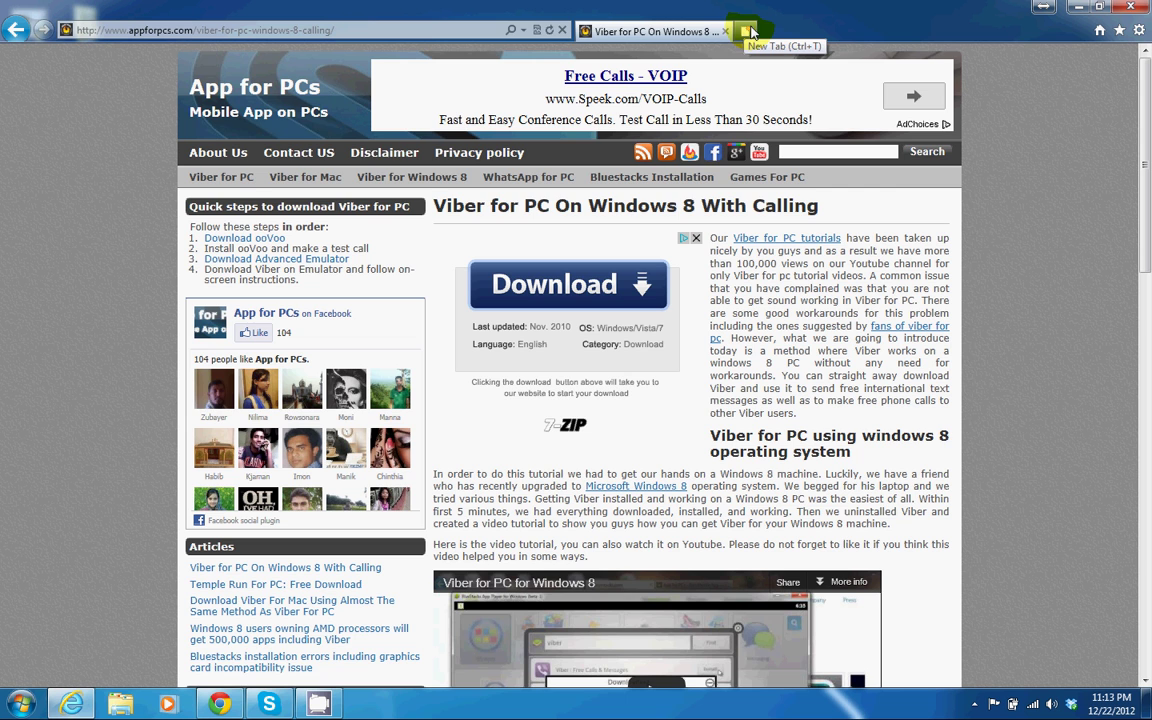
Open the bluestacks.com download page in a new tab and try to run BlueStacks-SplitInstaller_native.exe directly from the browser.
left_click(751, 32)
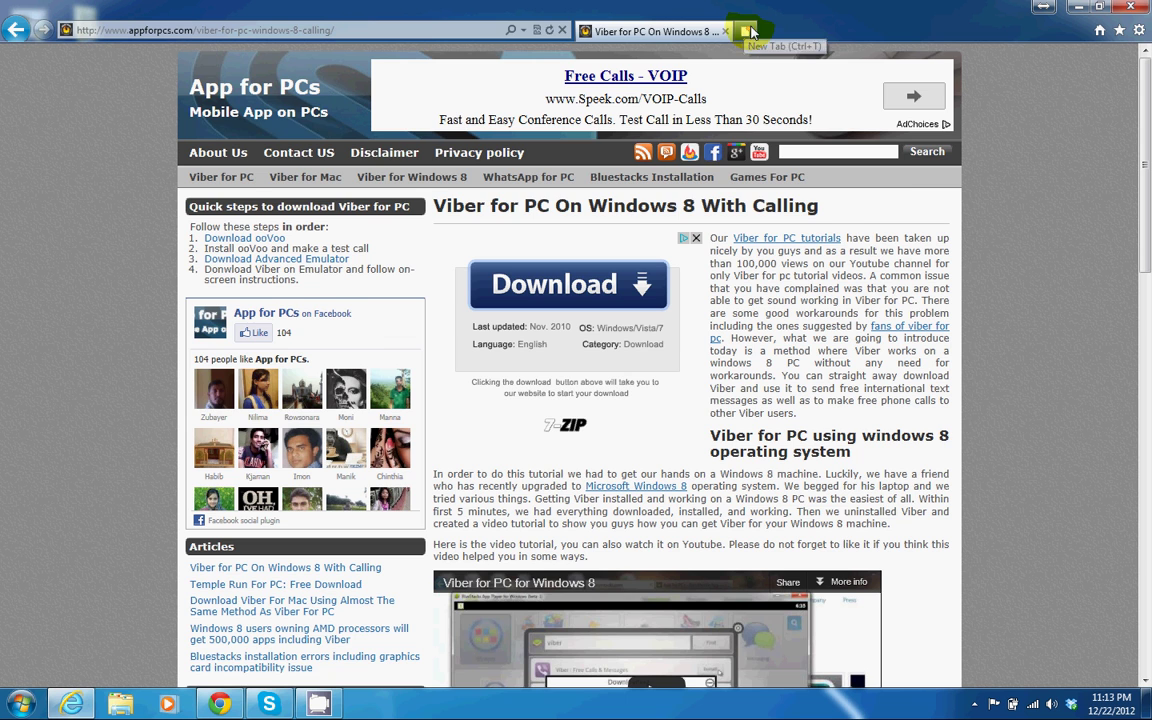
type("bluestacks.com/bstk-download-success-2.htm")
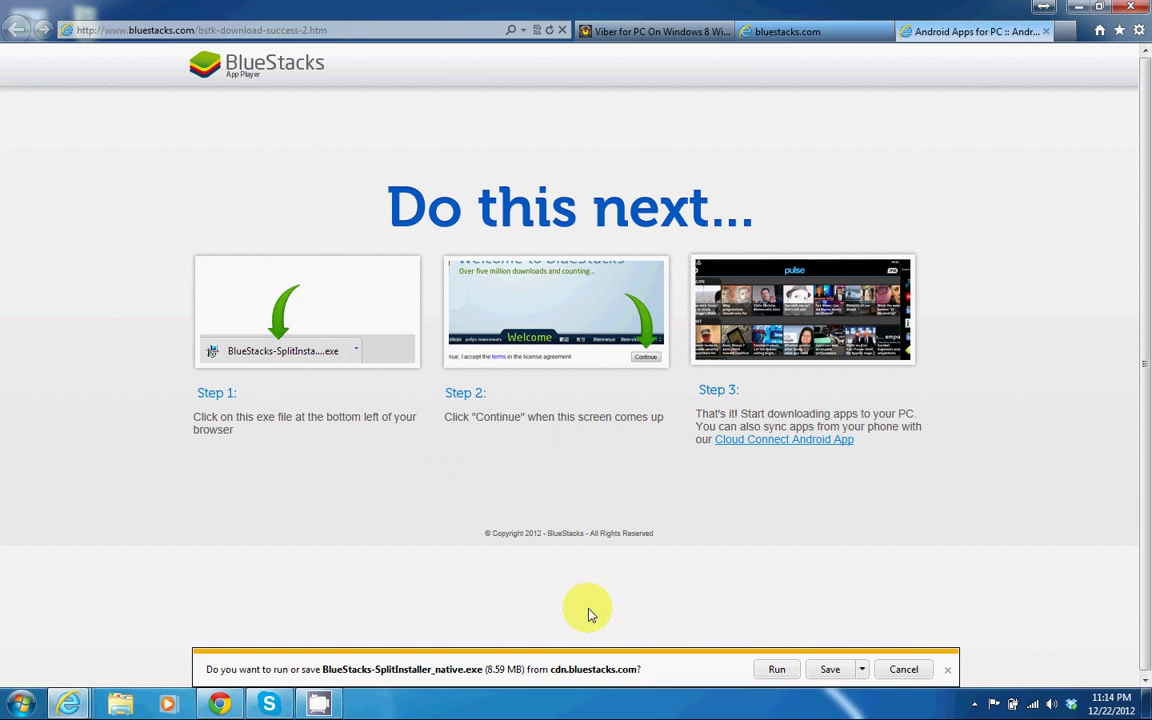
left_click(776, 669)
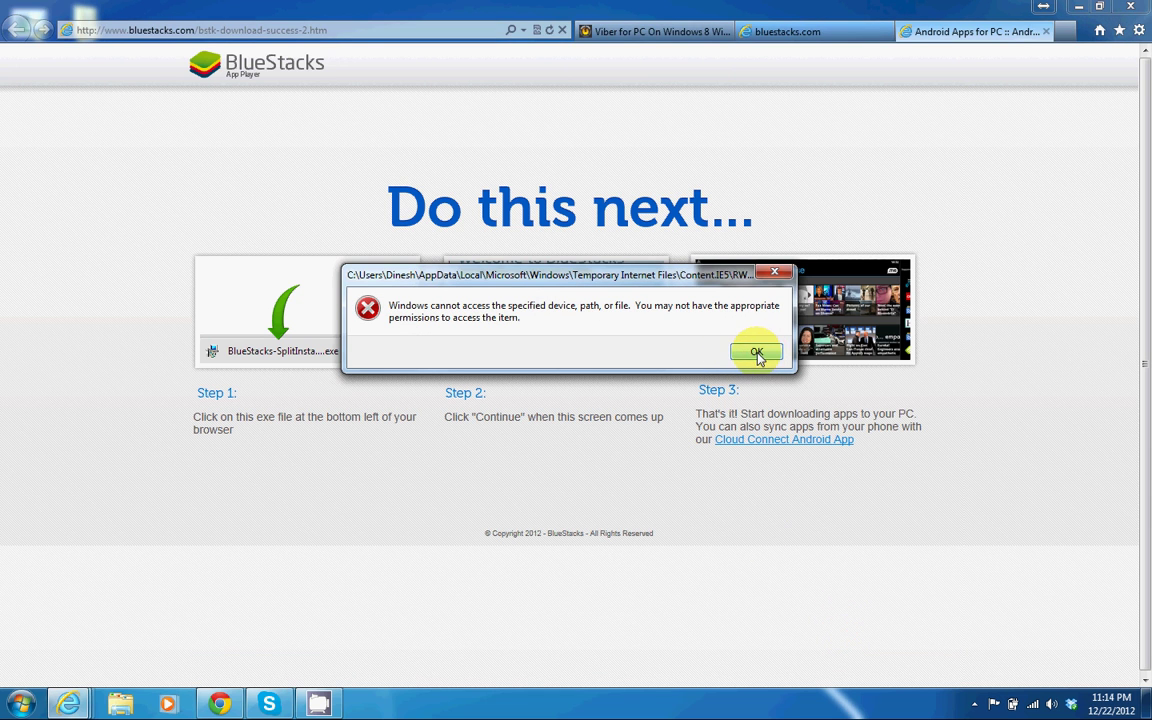
left_click(756, 353)
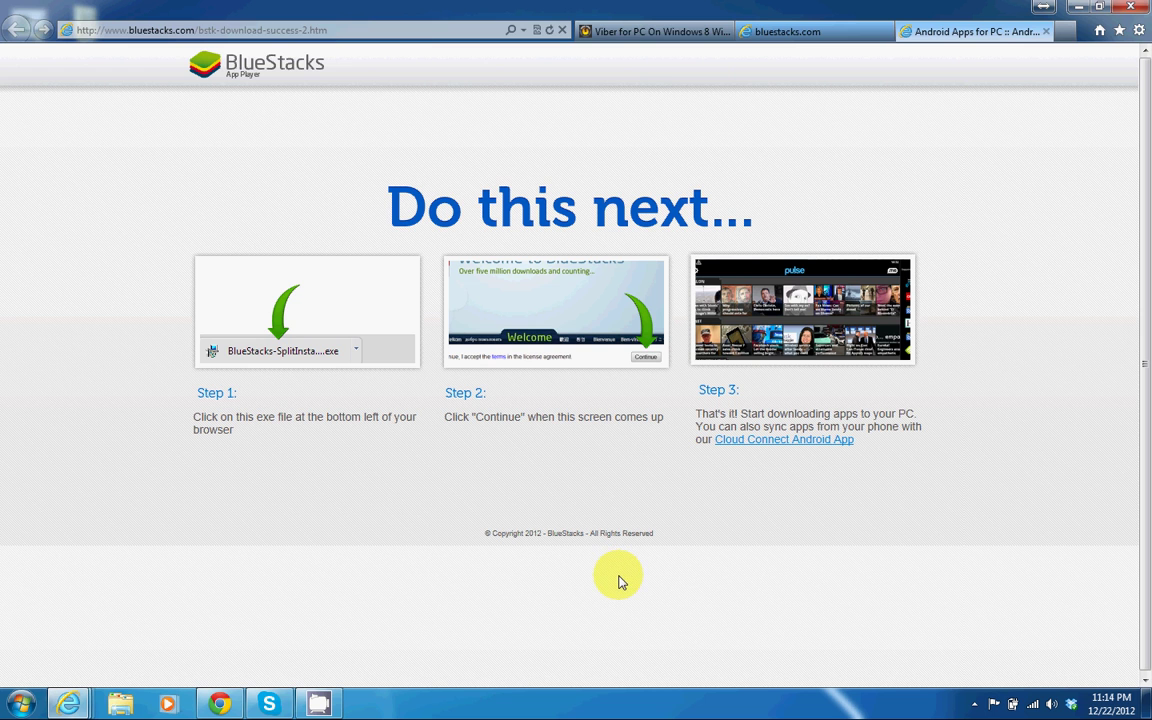
Launch the BlueStacks-SplitInstaller_native application from the Downloads folder in Windows Explorer.
key("super+e")
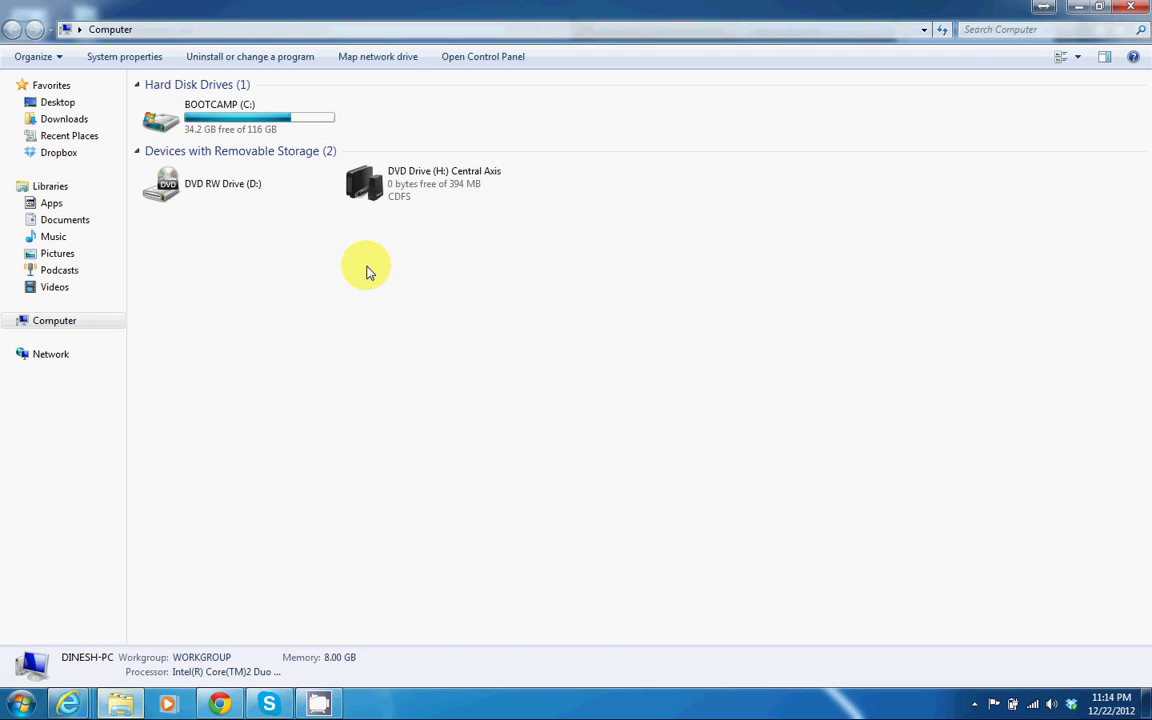
left_click(64, 119)
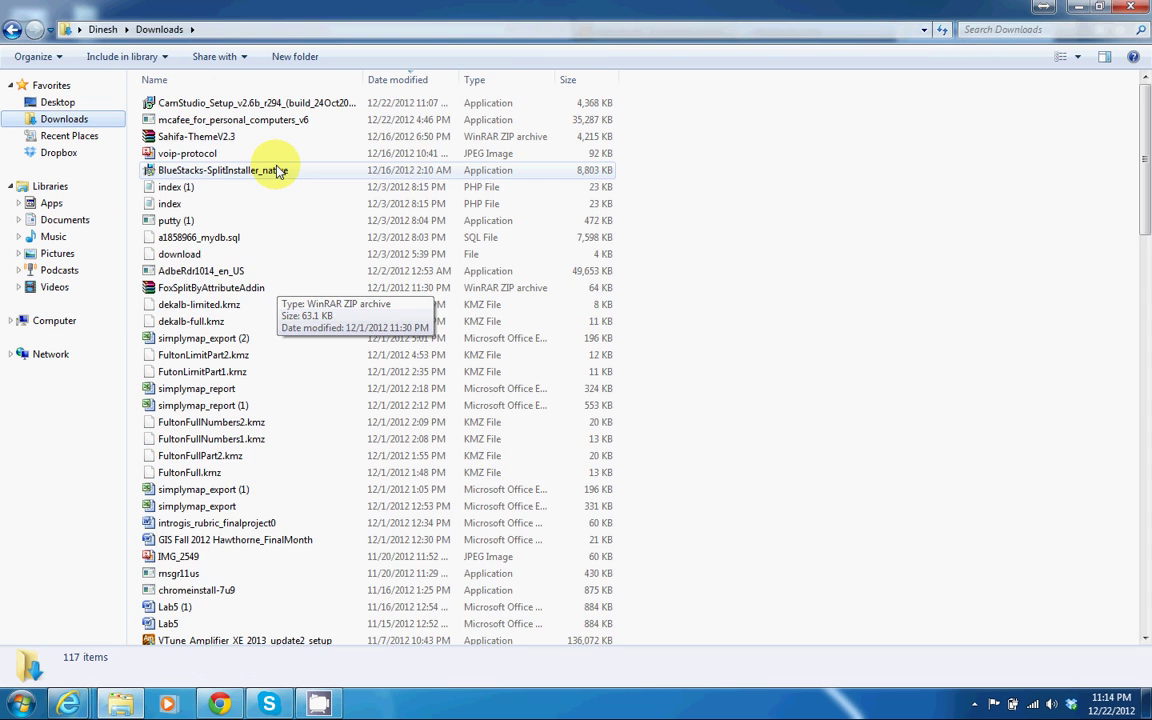
left_click(233, 172)
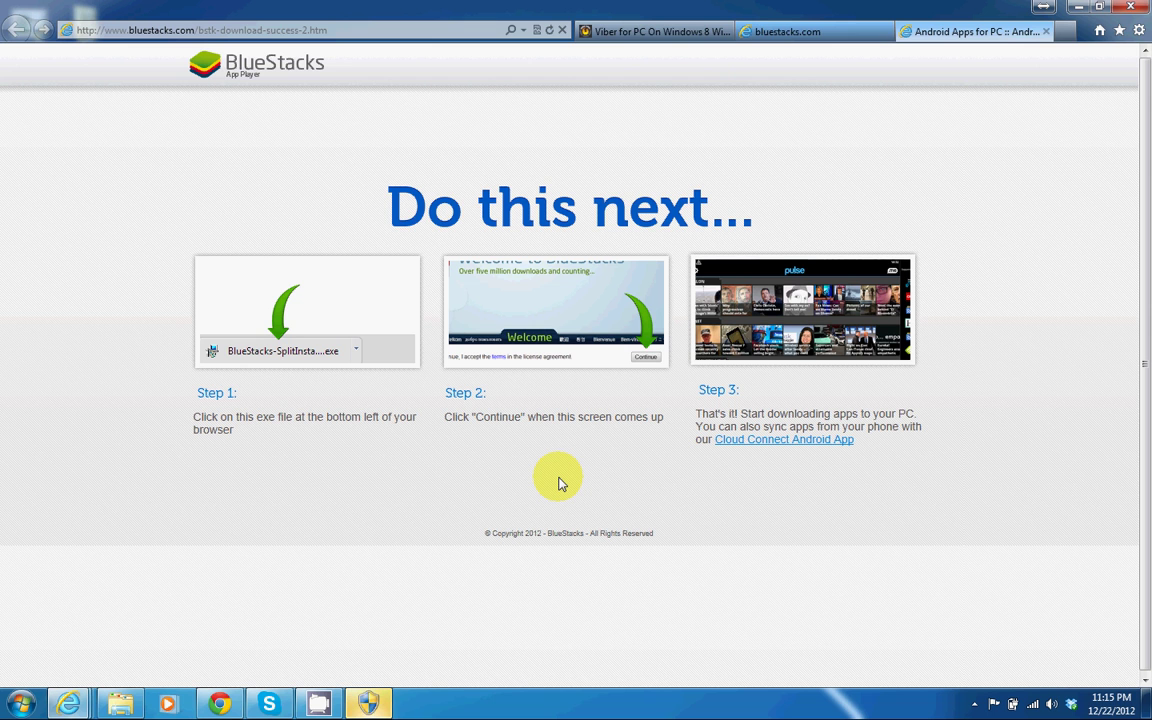
Allow the installer to run, accept the licence terms and start installing BlueStacks with App store access and App Notifications enabled.
left_click(370, 703)
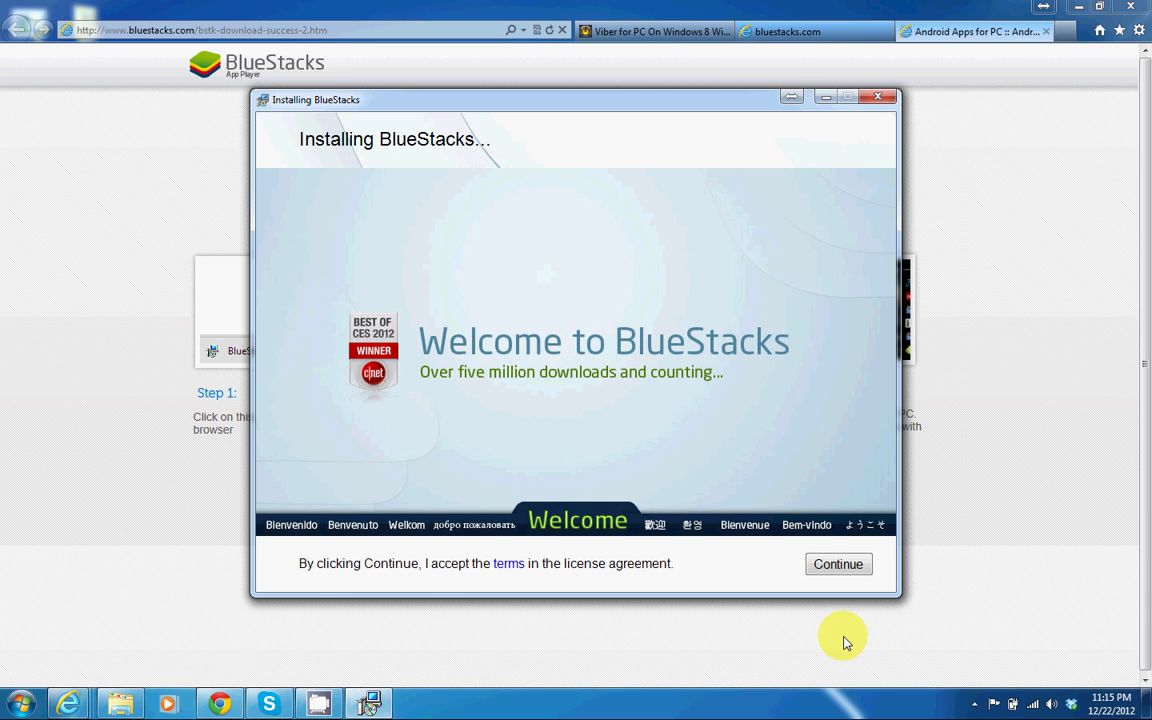
left_click(838, 566)
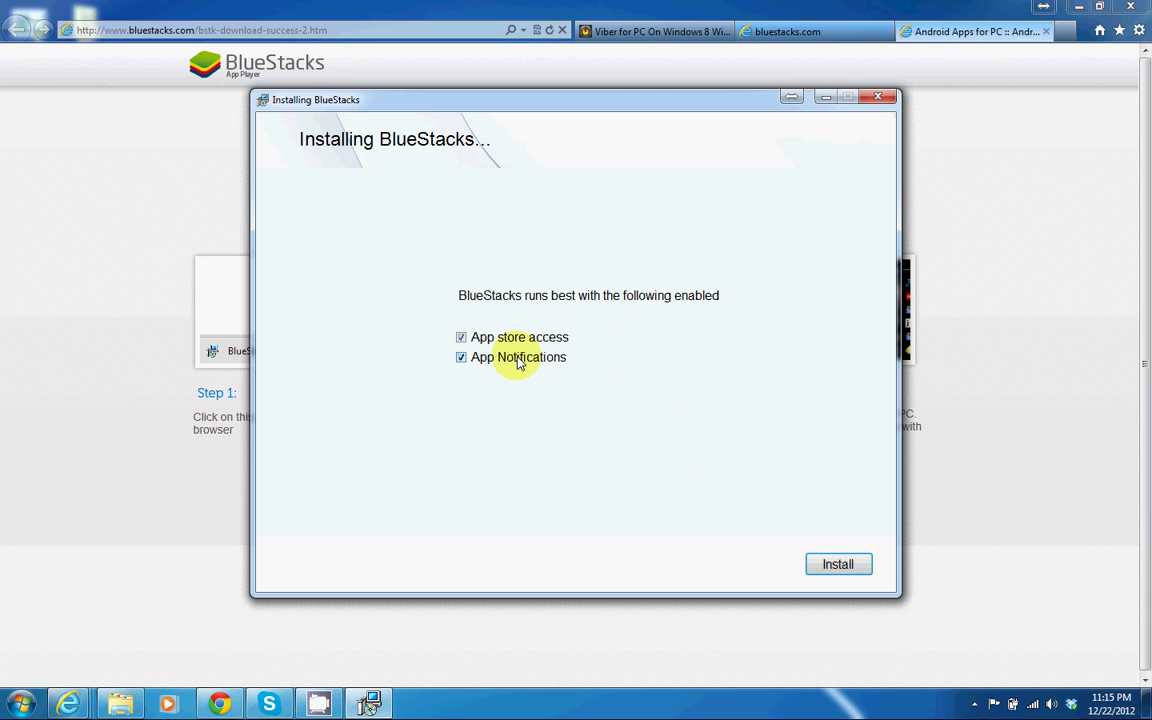
left_click(857, 564)
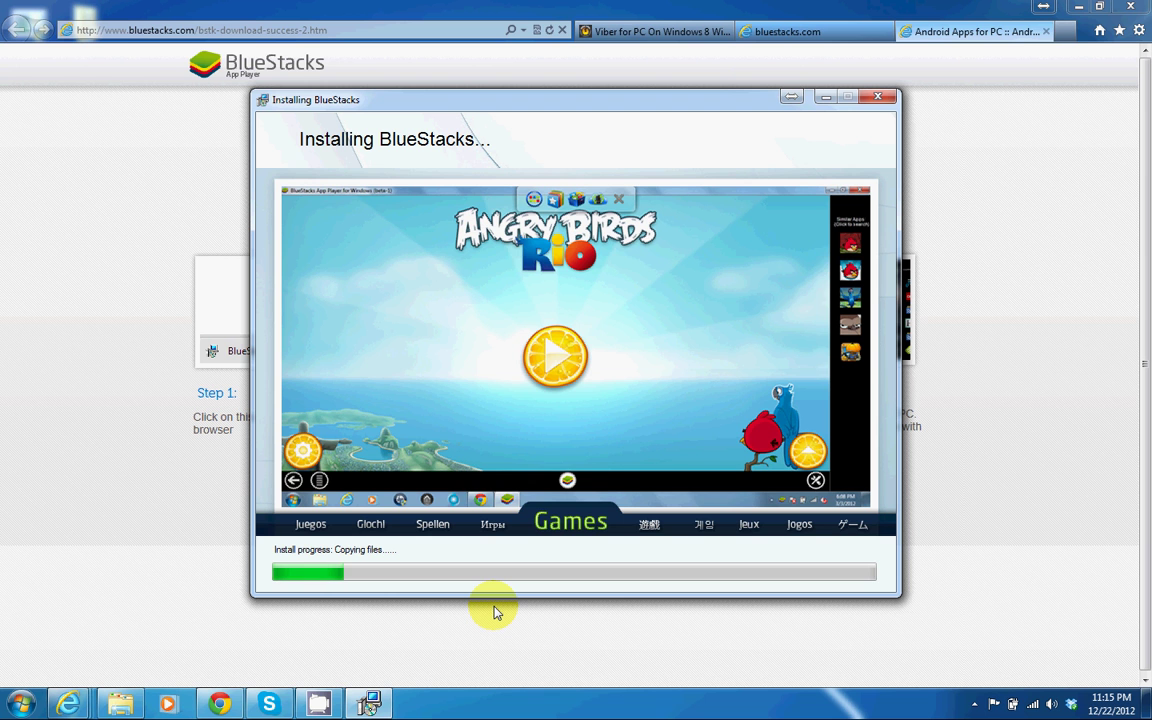
Check the computer's processor, installed memory and system type in the Windows system properties.
left_click(22, 705)
right_click(240, 498)
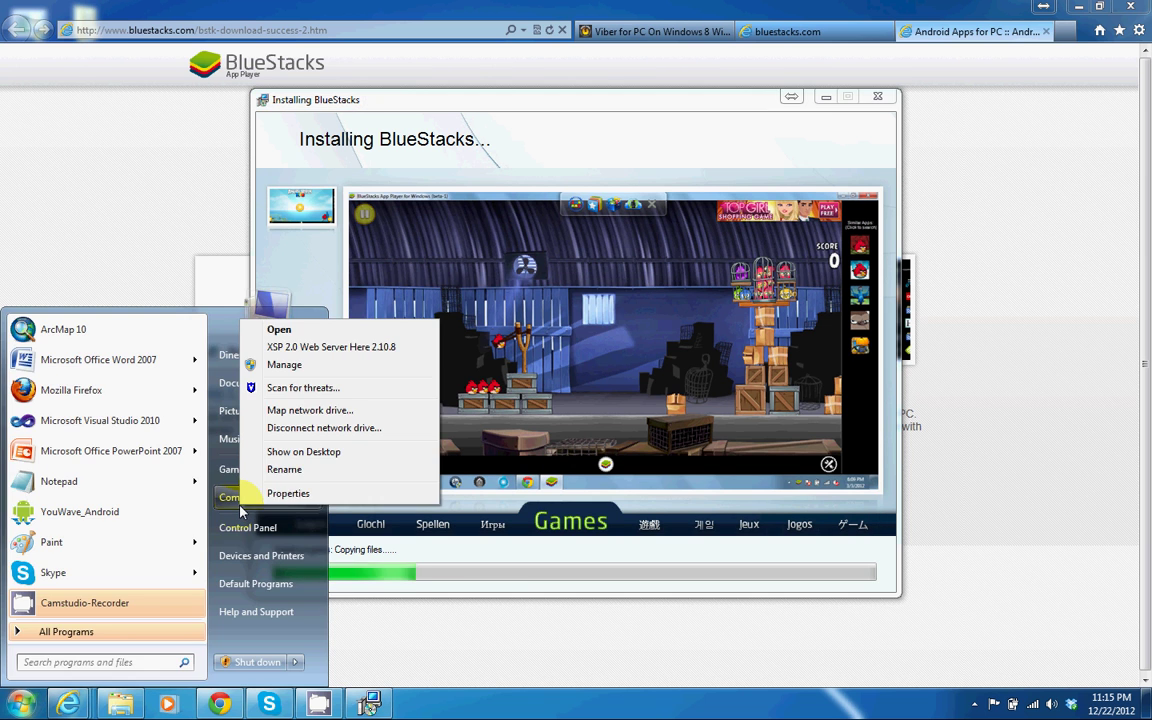
left_click(290, 493)
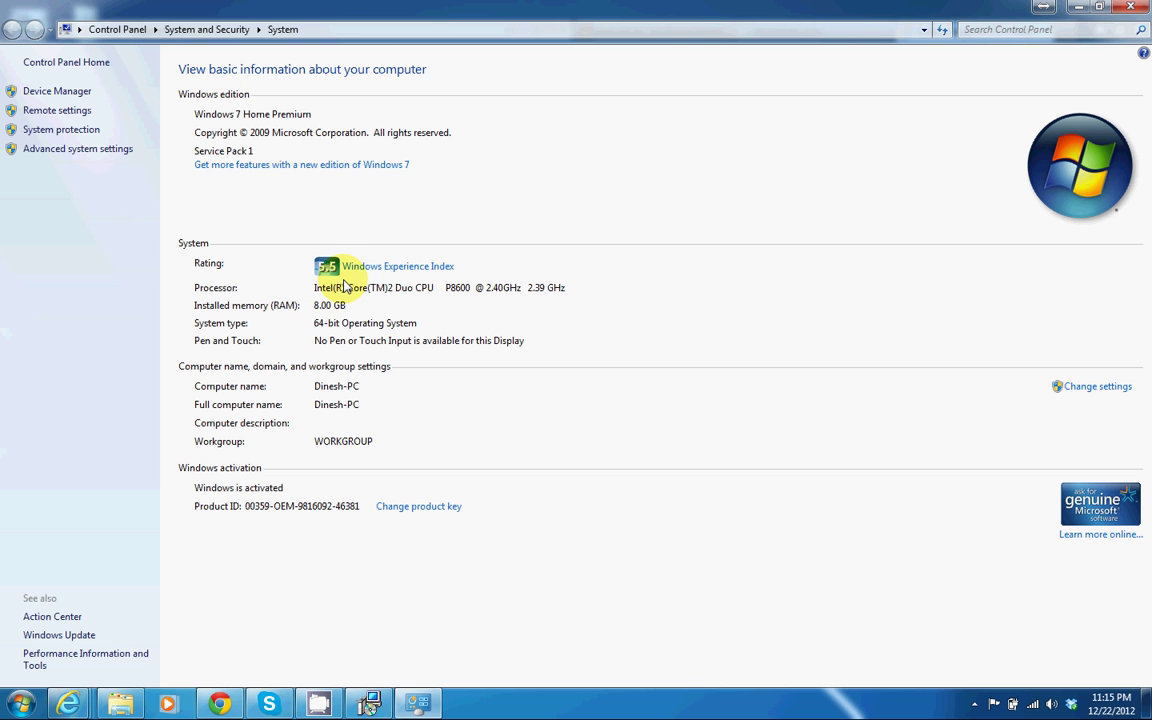
left_click(1136, 10)
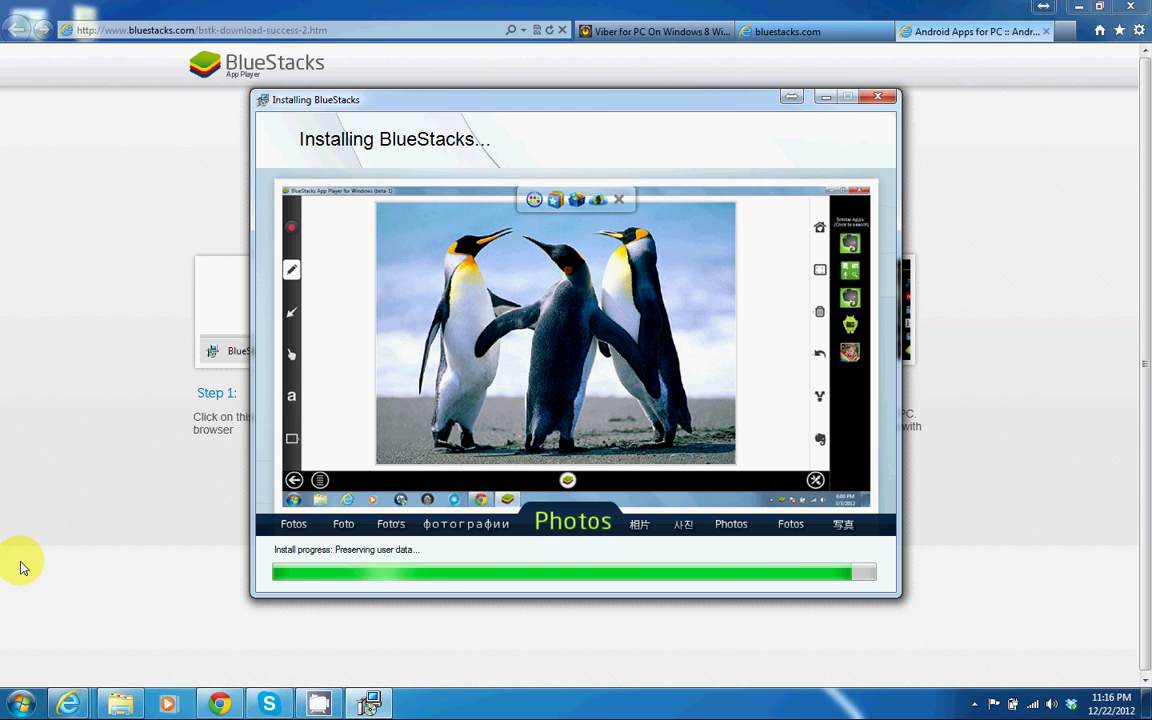
Look up the graphics card under Display adapters in Device Manager.
left_click(20, 704)
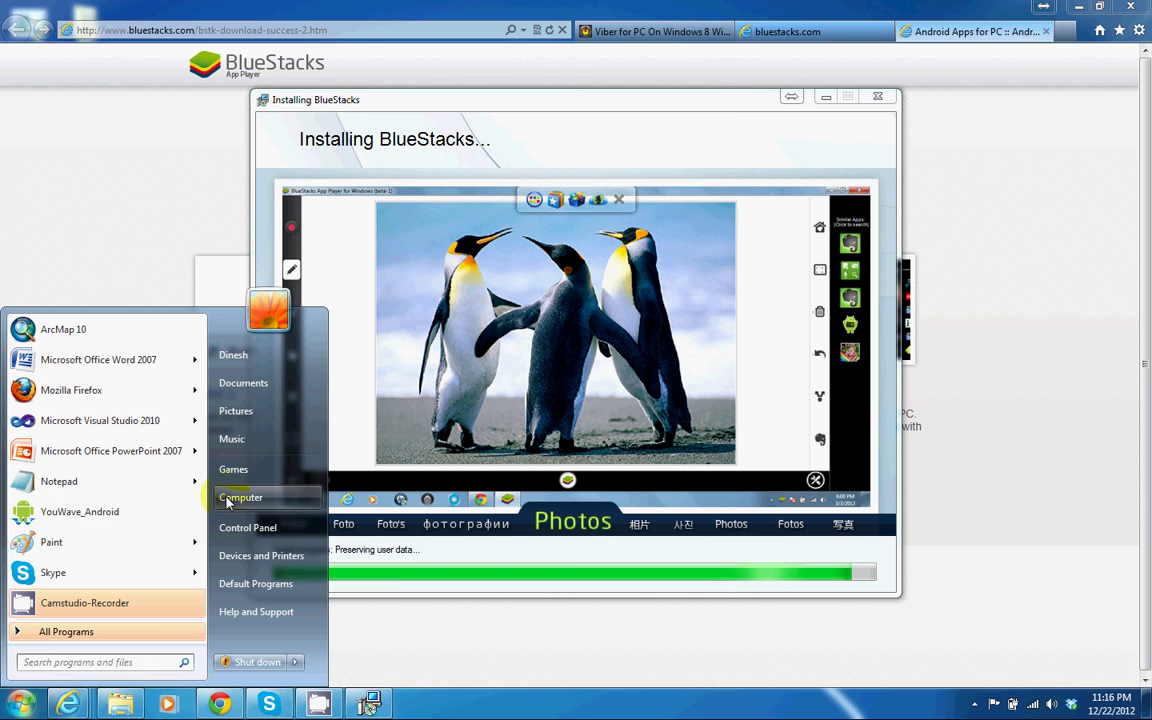
right_click(227, 500)
left_click(268, 665)
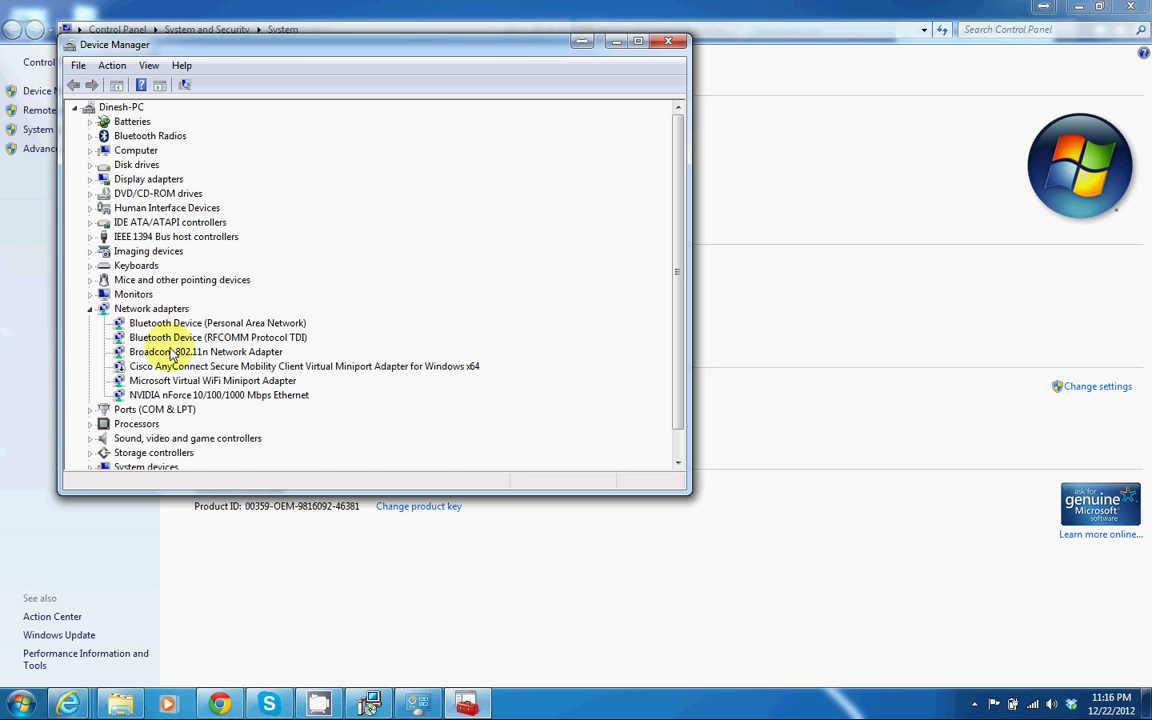
left_click(89, 179)
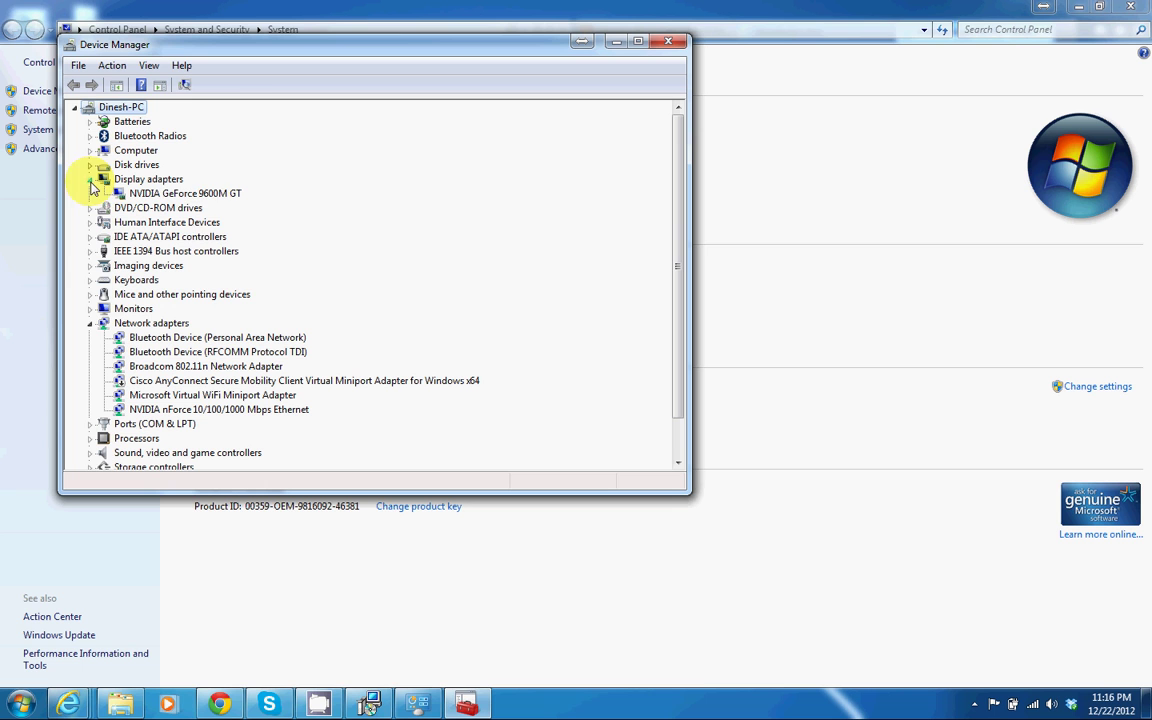
left_click(205, 193)
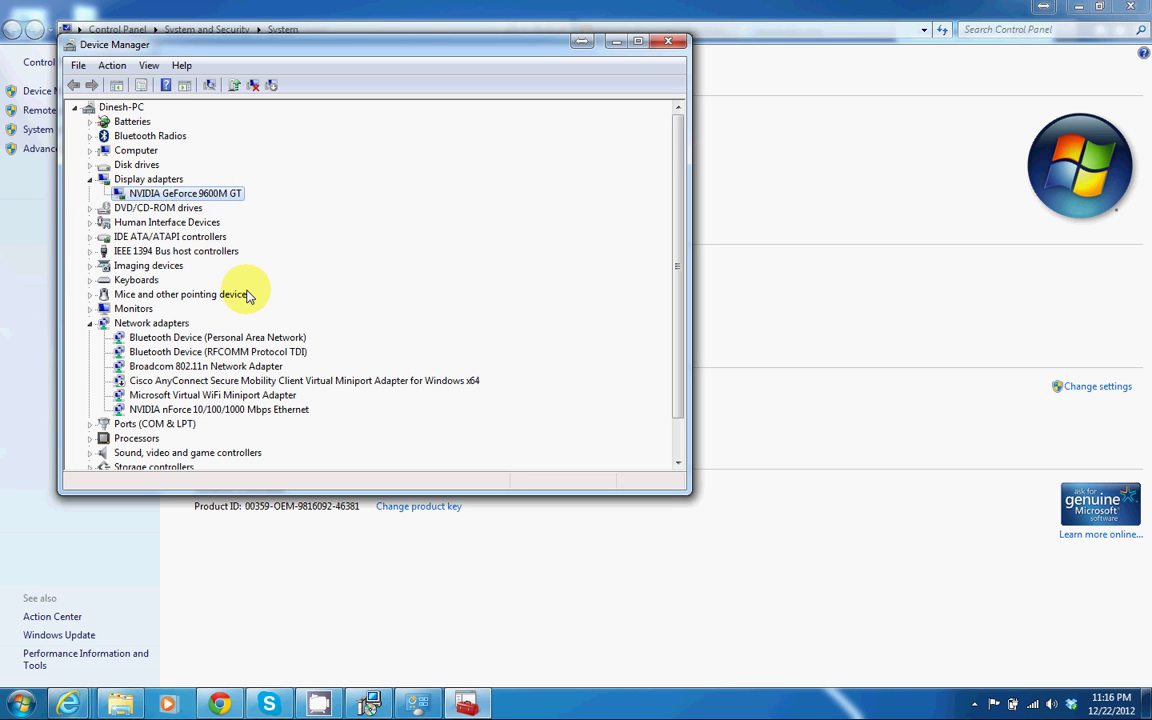
scroll(329, 303, "down", 1)
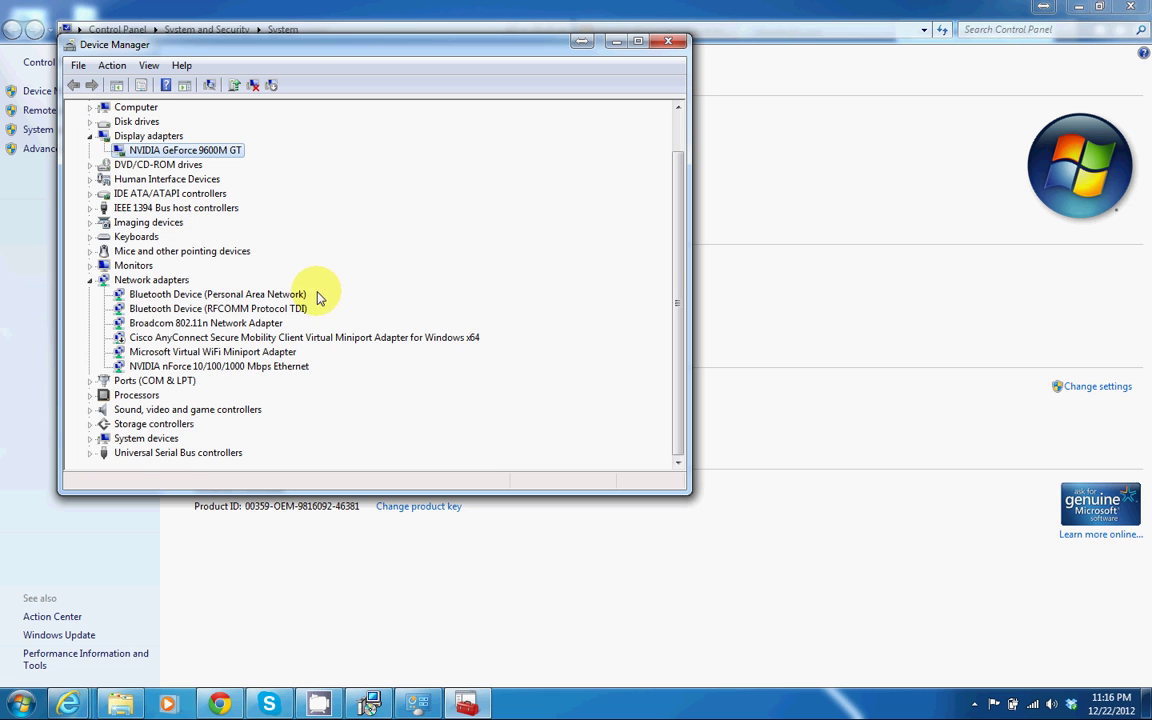
scroll(356, 276, "up", 1)
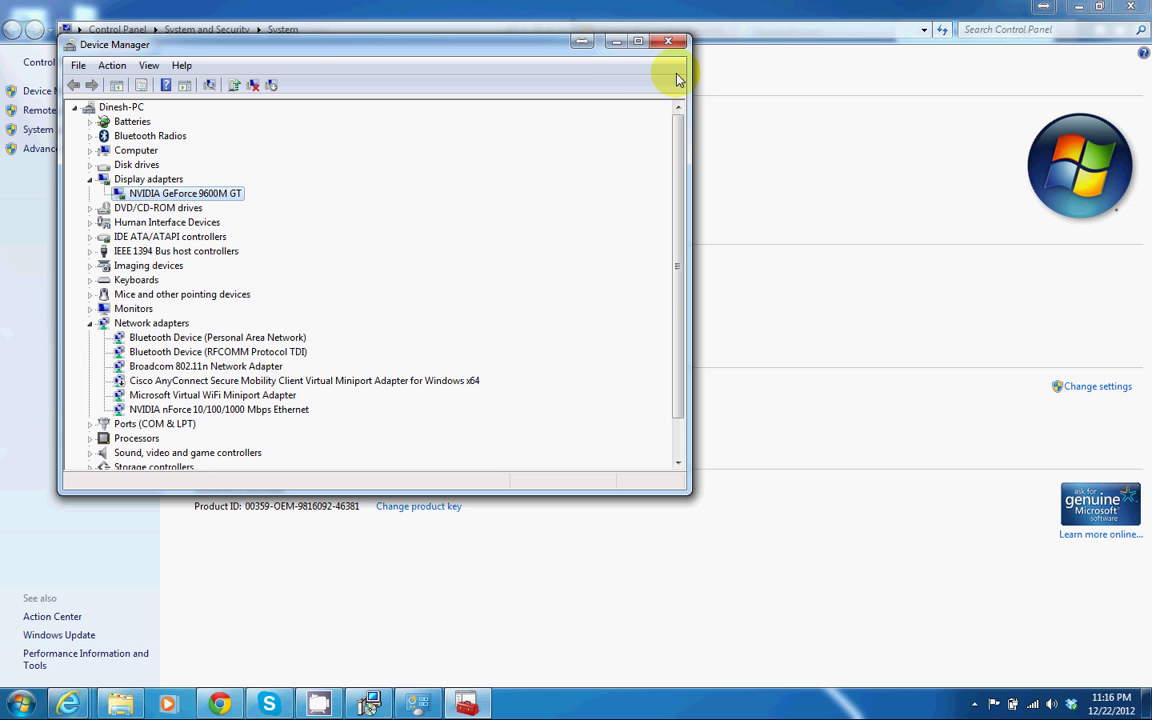
left_click(668, 41)
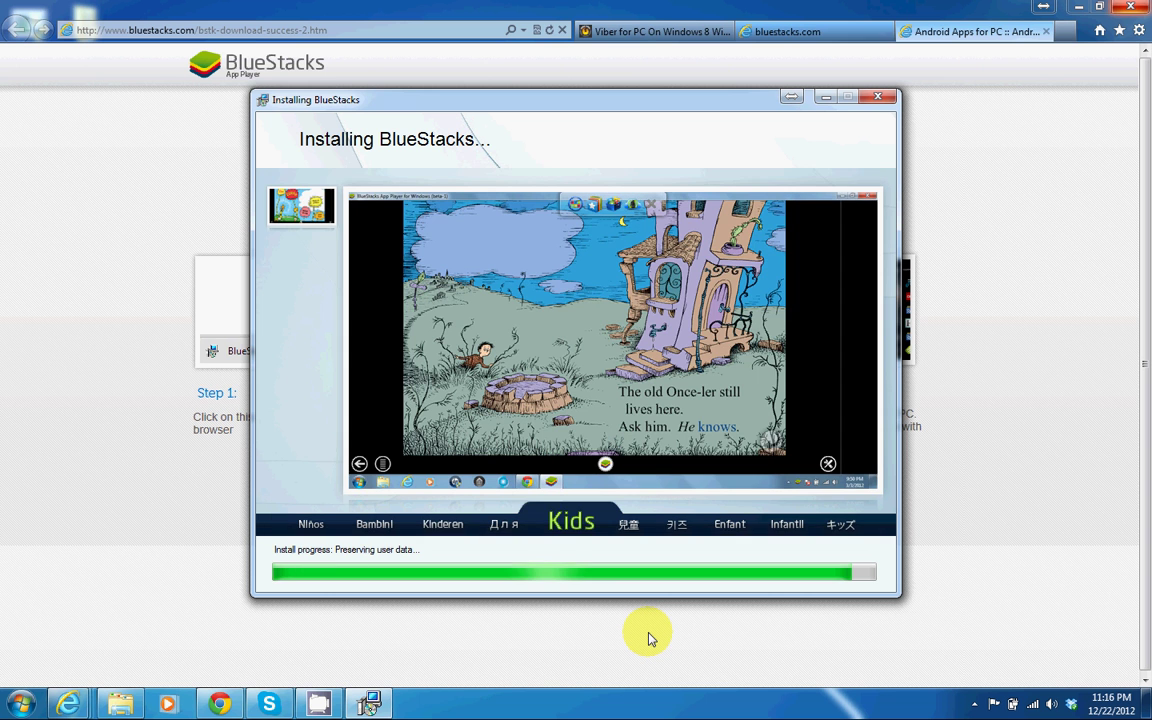
Open the App for PCs home page, appforpcs.com, in a new browser tab.
left_click(653, 36)
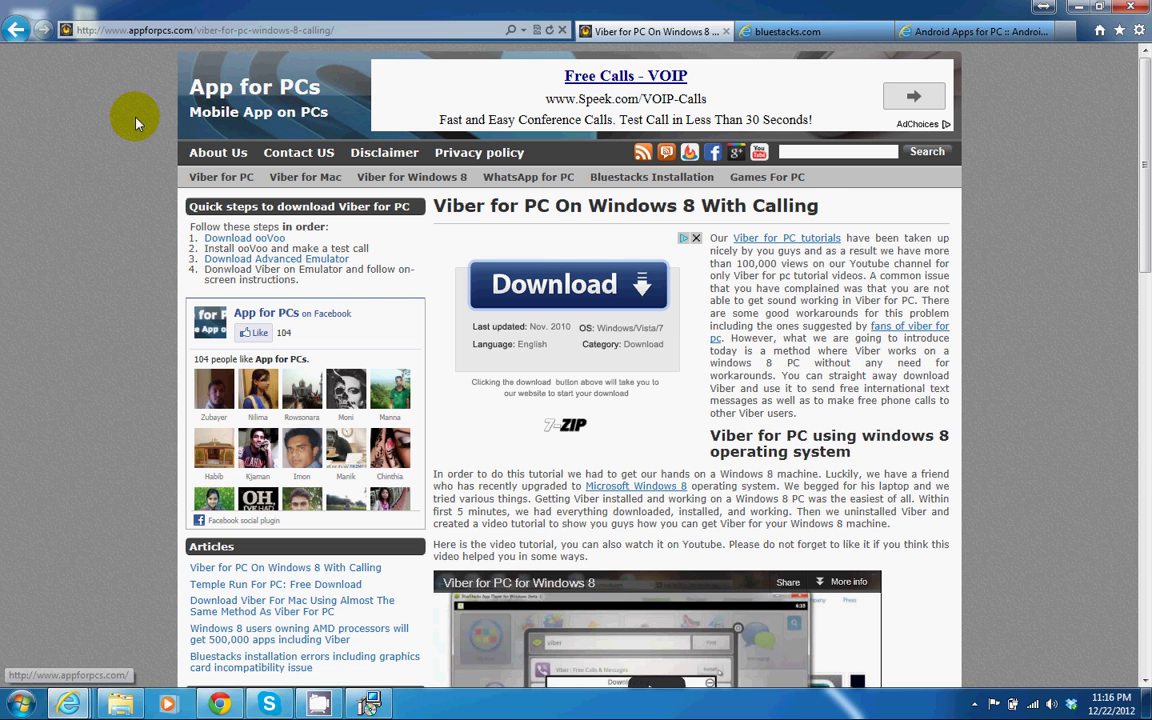
key("ctrl+t")
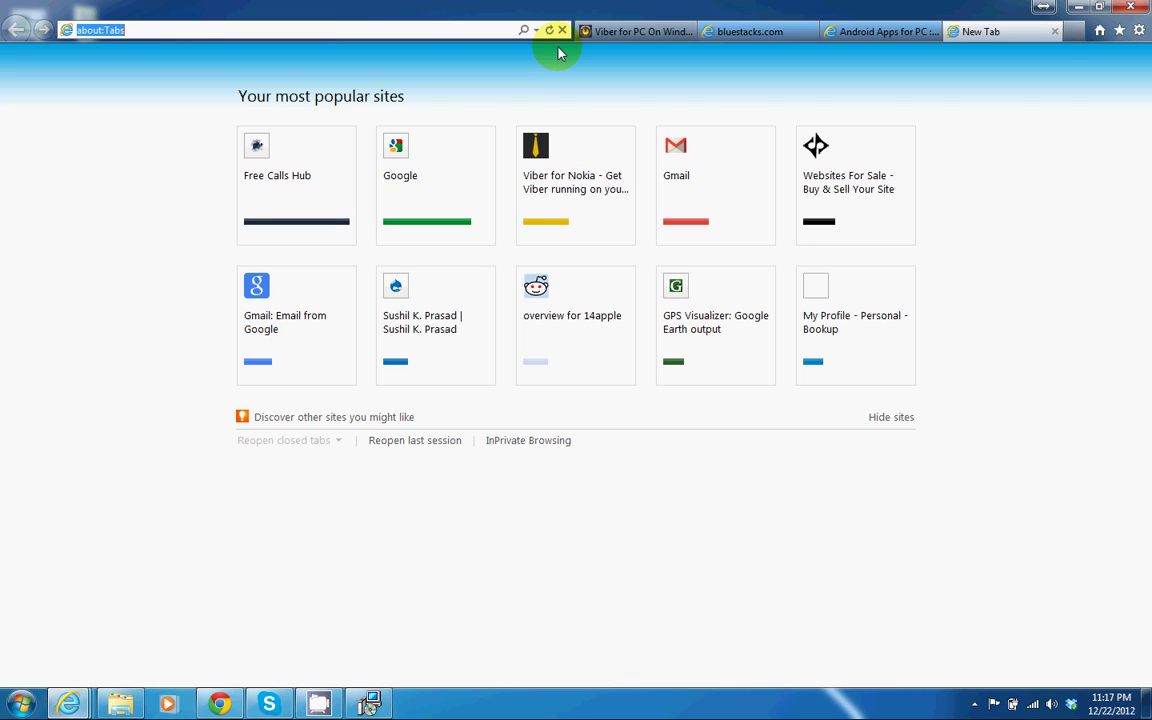
type("viber")
type("forpc.com/")
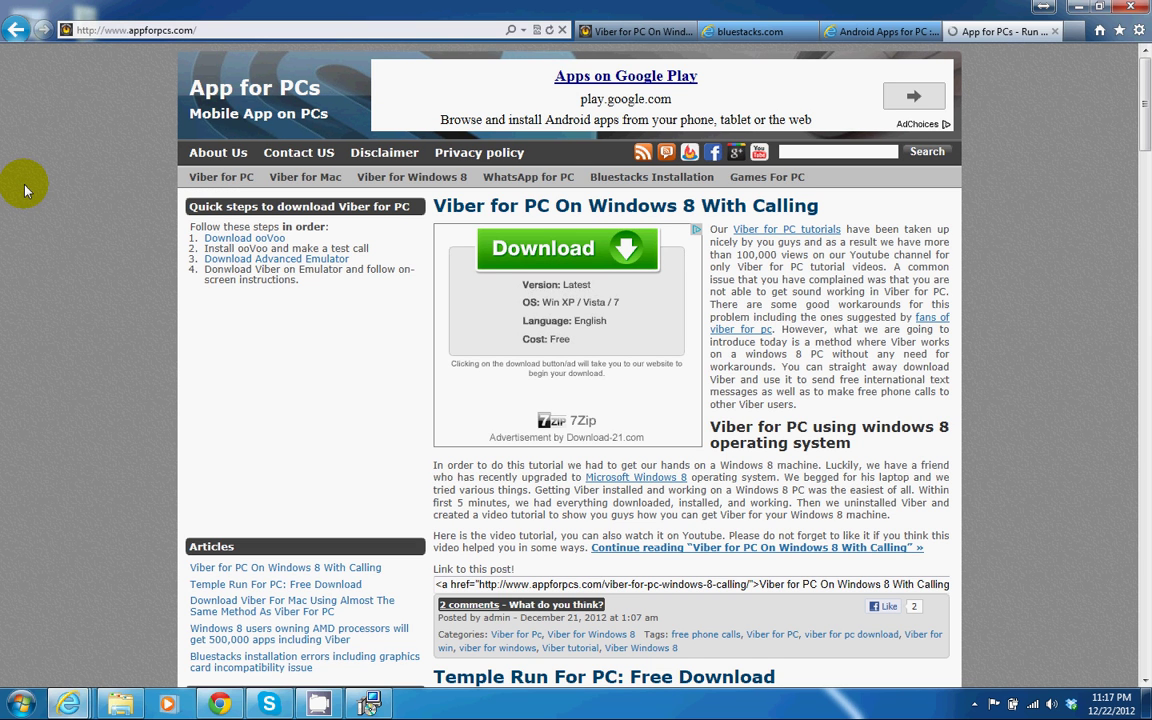
mouse_move(790, 210)
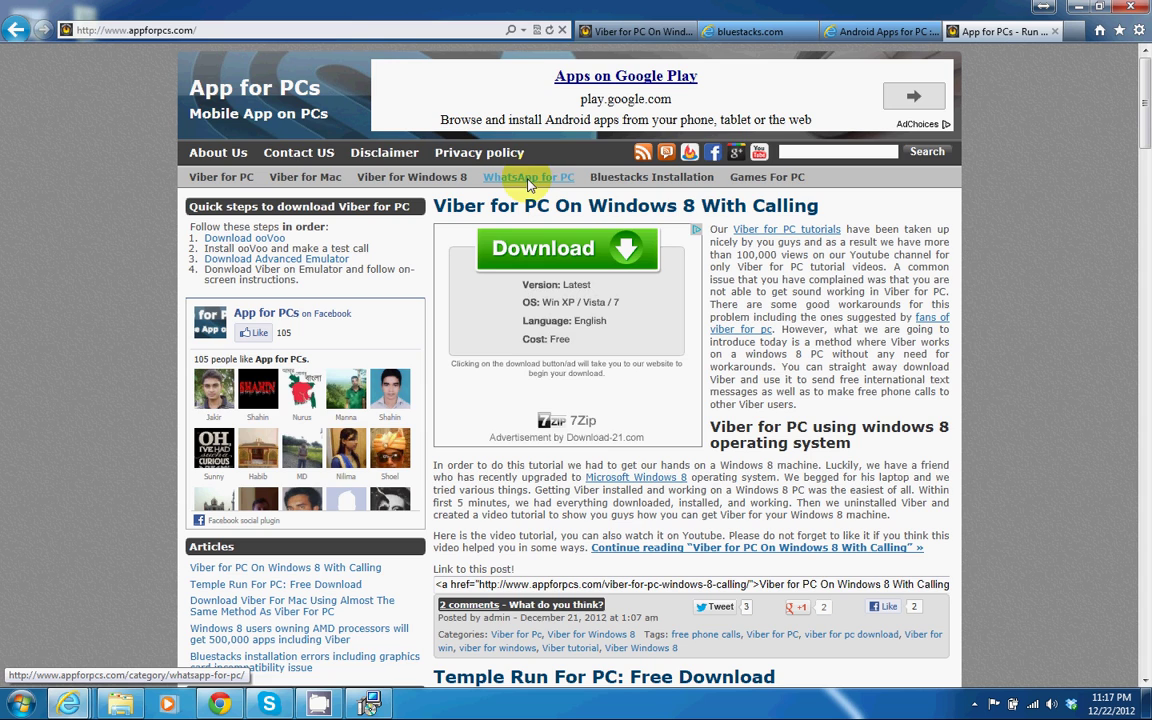
Open the "Temple Run For PC: Free Download" article and review its instructions and download link.
scroll(1003, 296, "down", 6)
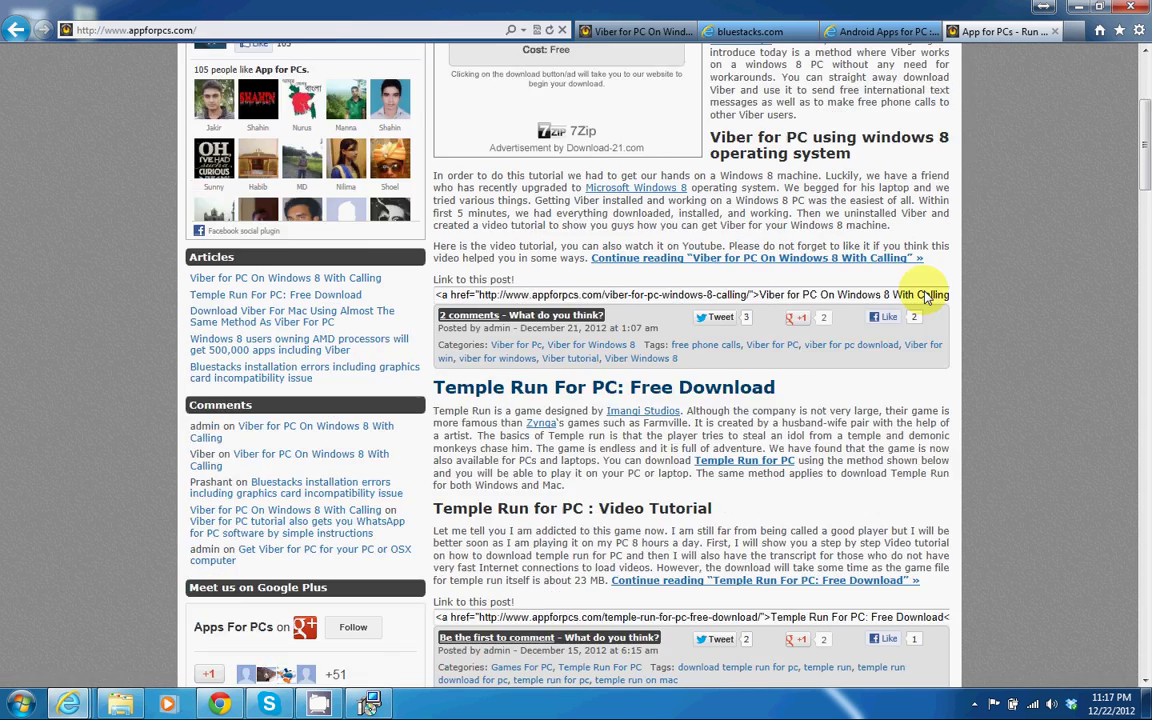
left_click(688, 172)
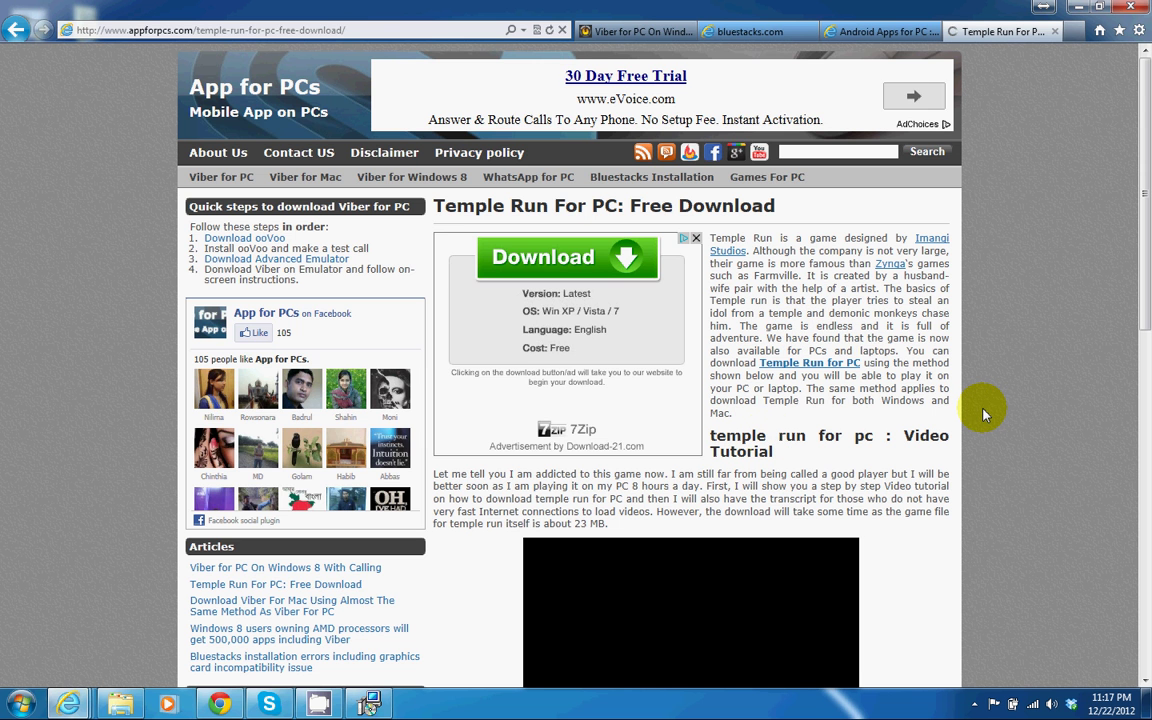
scroll(990, 314, "down", 5)
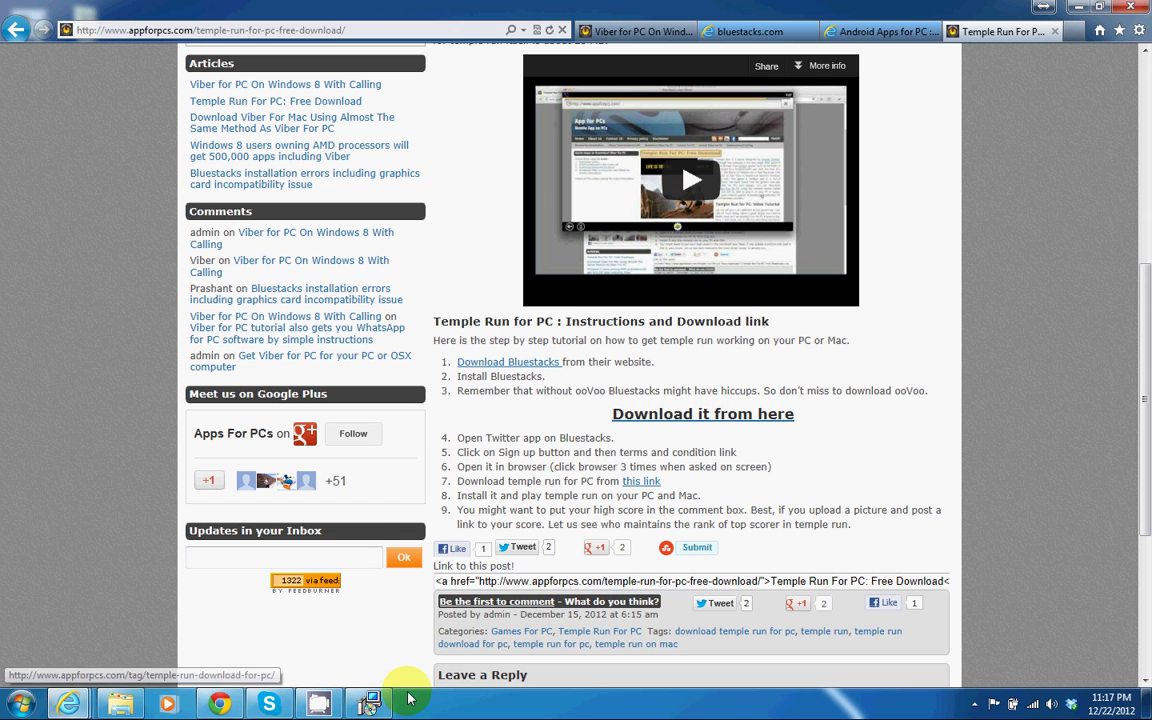
Check the progress of the BlueStacks installation and return to the beginning of the Temple Run article.
left_click(375, 700)
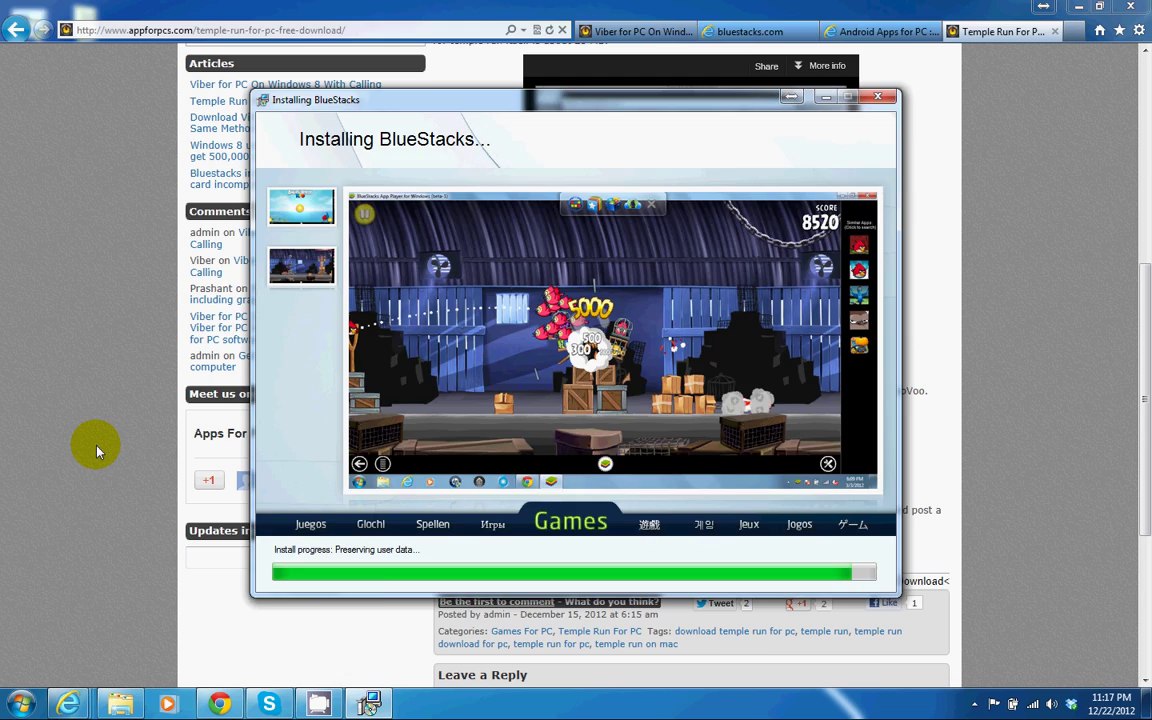
left_click(92, 447)
scroll(95, 448, "up", 4)
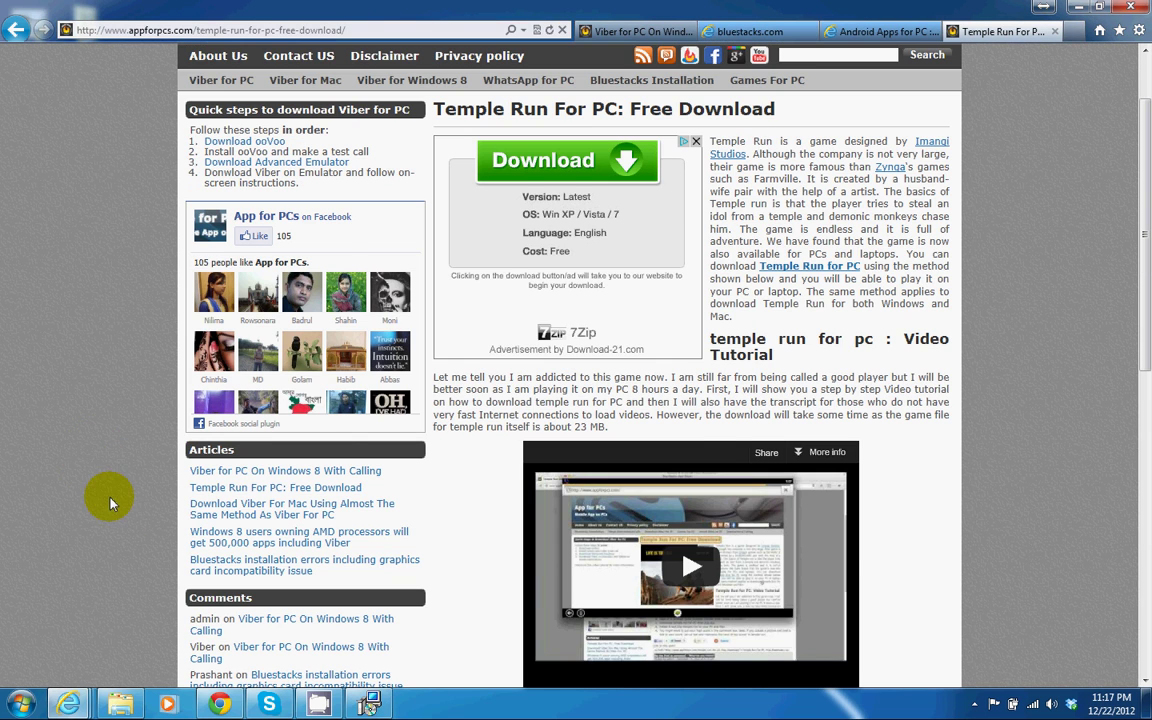
scroll(103, 496, "up", 1)
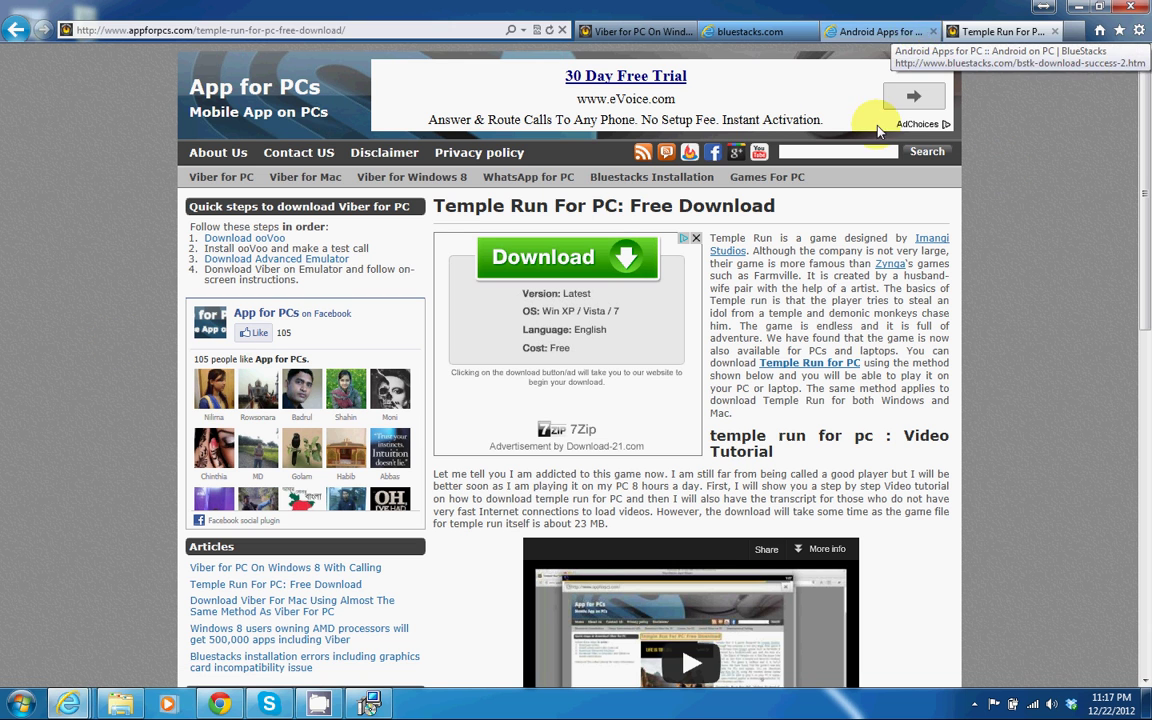
Bring up the BlueStacks App Player, take it out of full-screen mode and centre its window on the desktop.
left_click(369, 704)
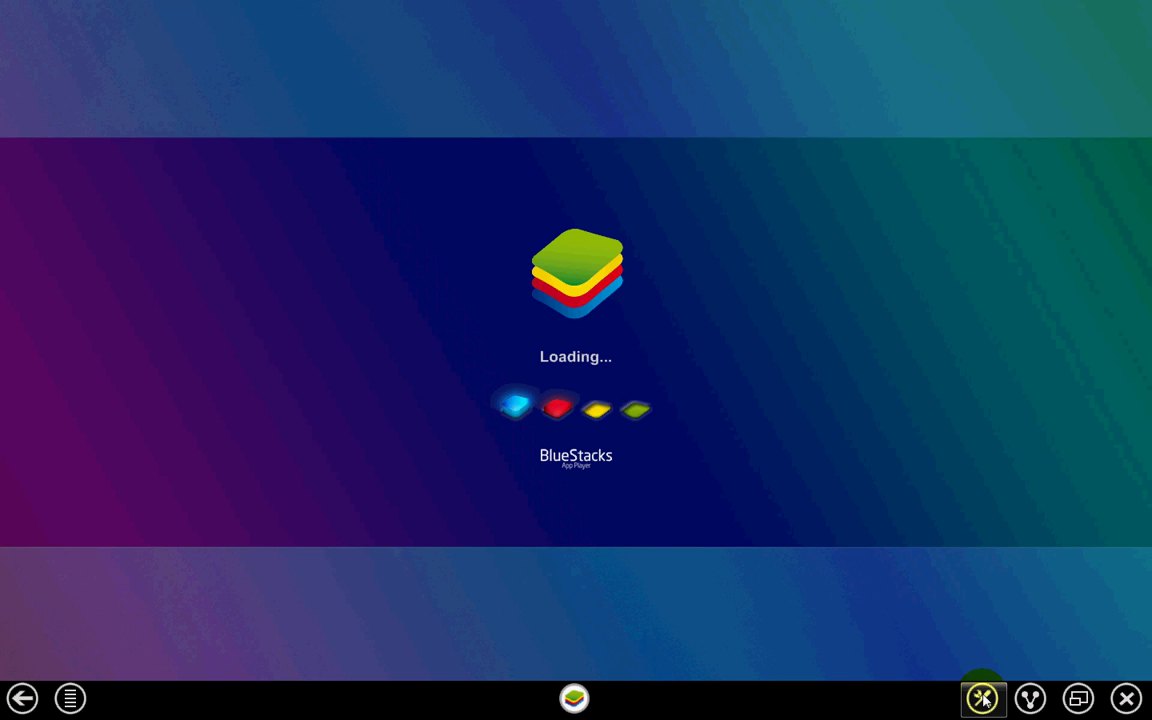
left_click(1050, 698)
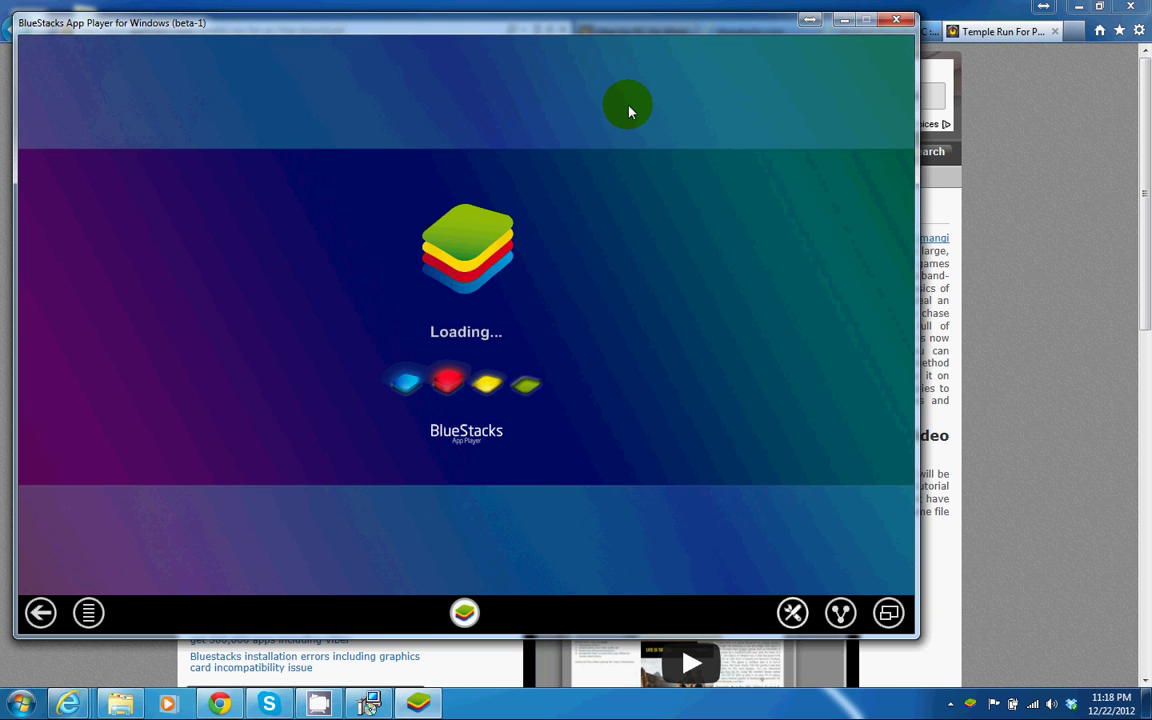
left_click_drag(600, 37, 712, 83)
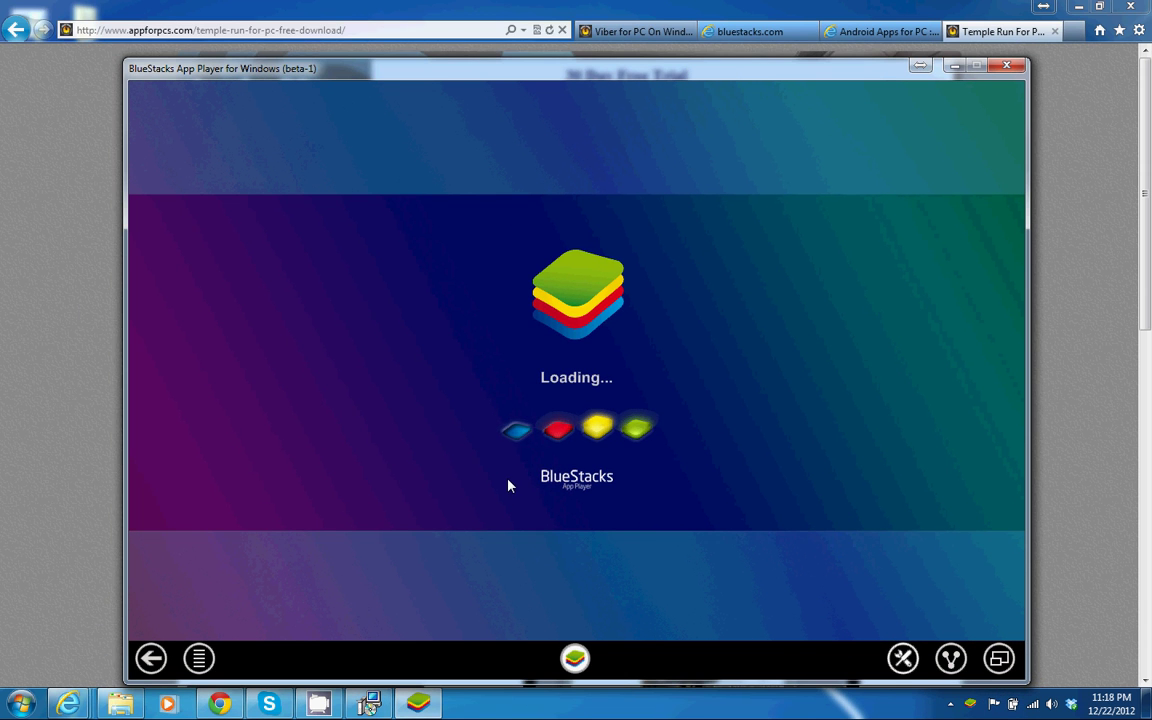
left_click(93, 386)
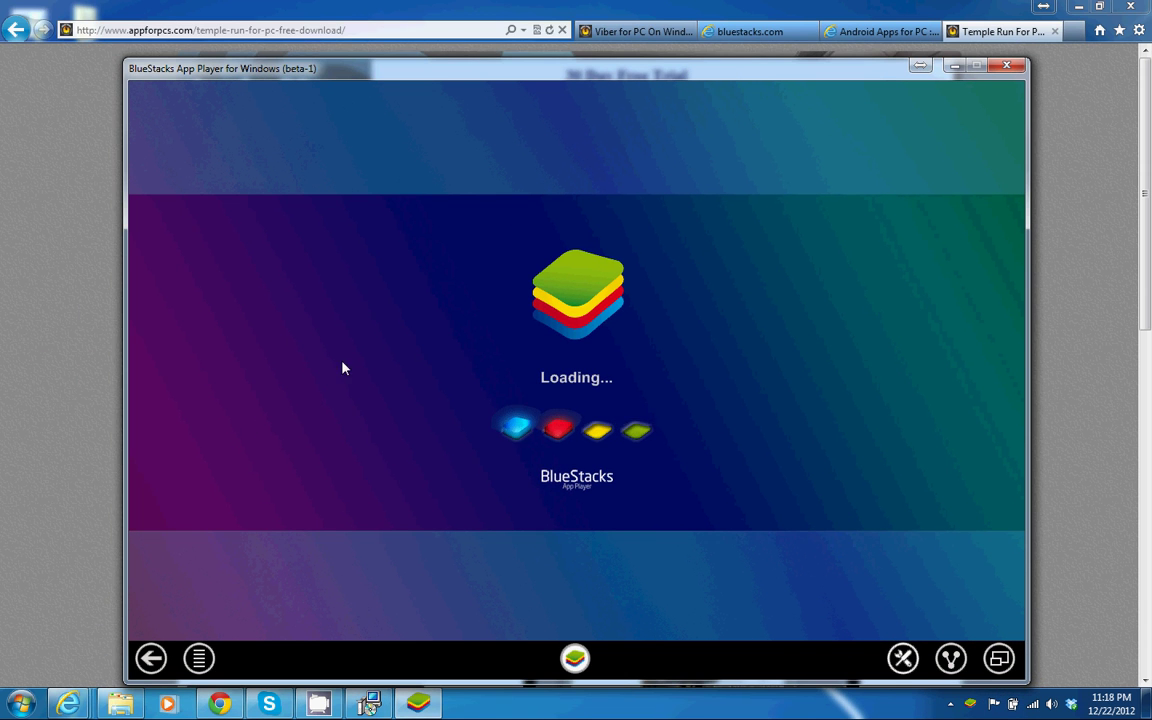
Launch Viber in the BlueStacks App Player and proceed through its phone number registration.
left_click(1023, 527)
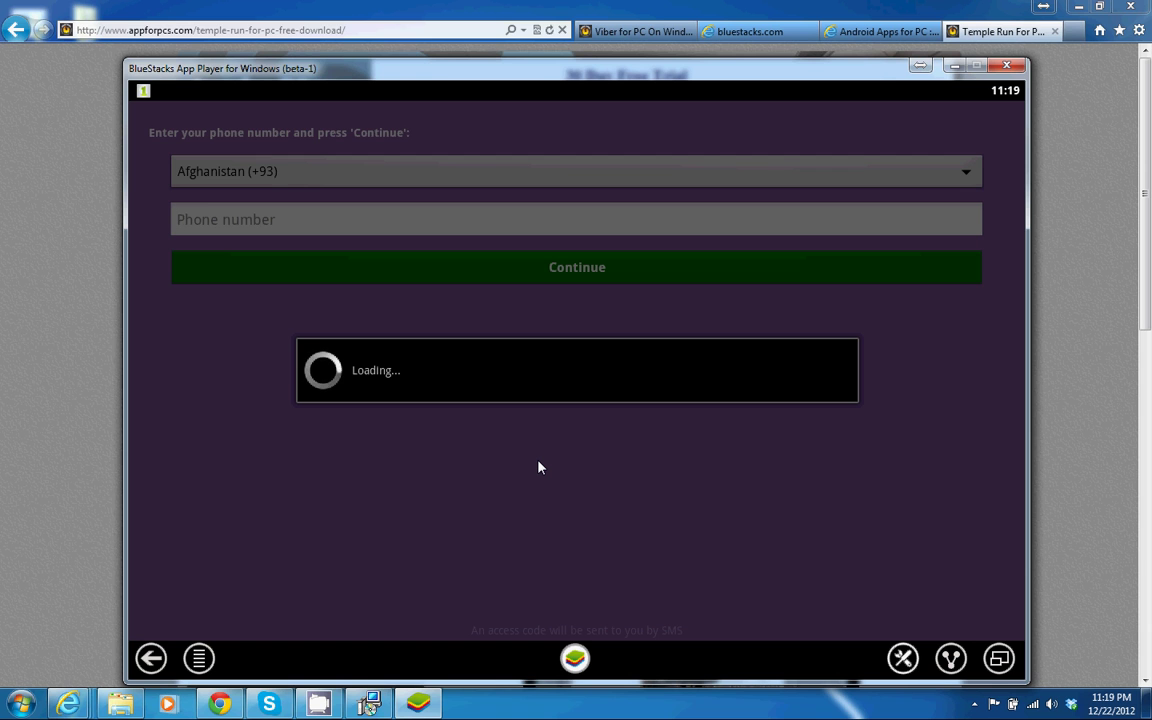
left_click(538, 466)
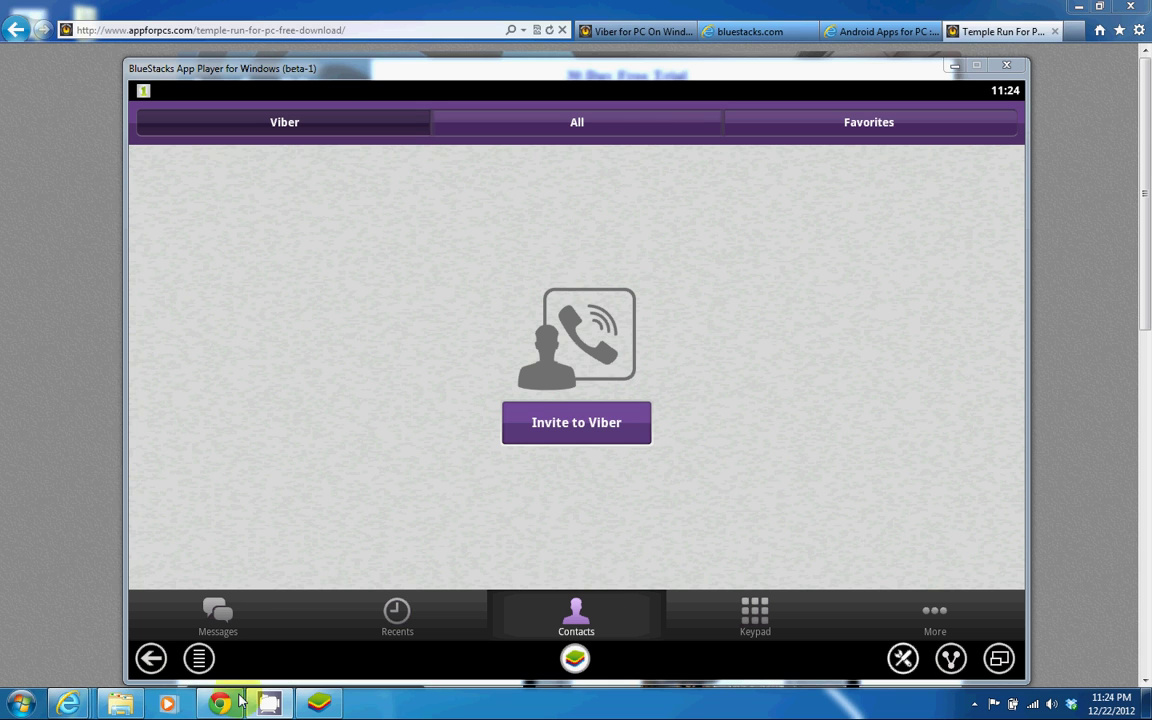
Open a Viber conversation with the App For PCs contact and send the message "Hi".
left_click(199, 658)
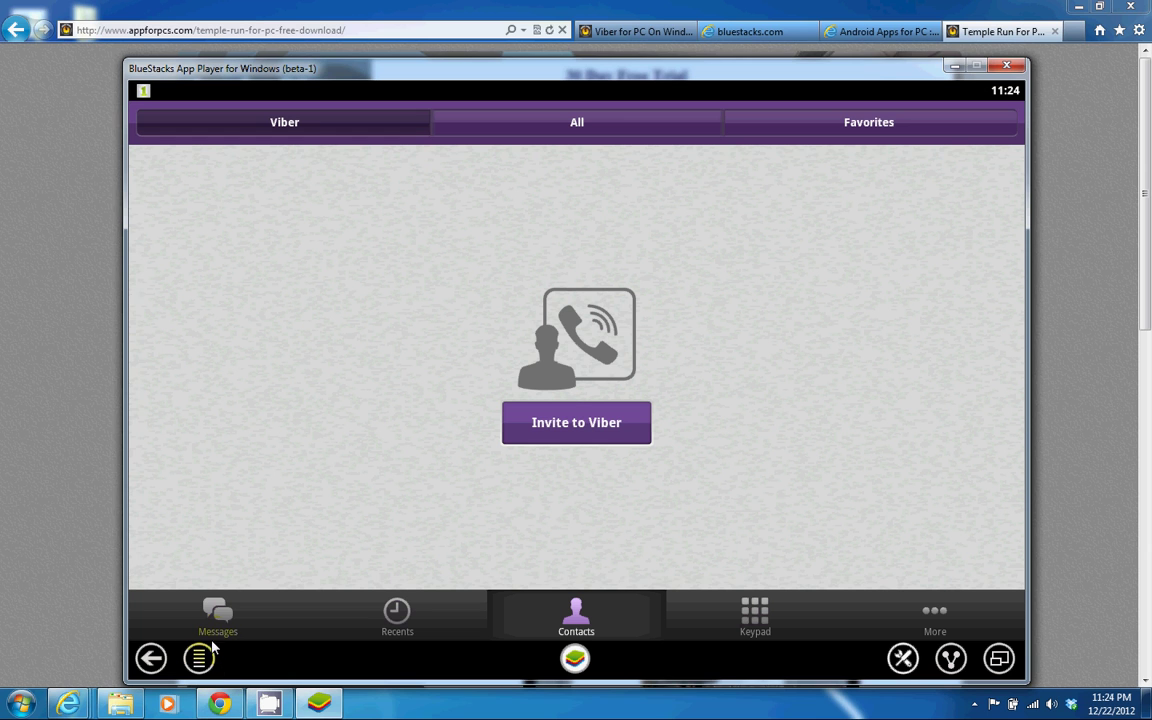
left_click(564, 430)
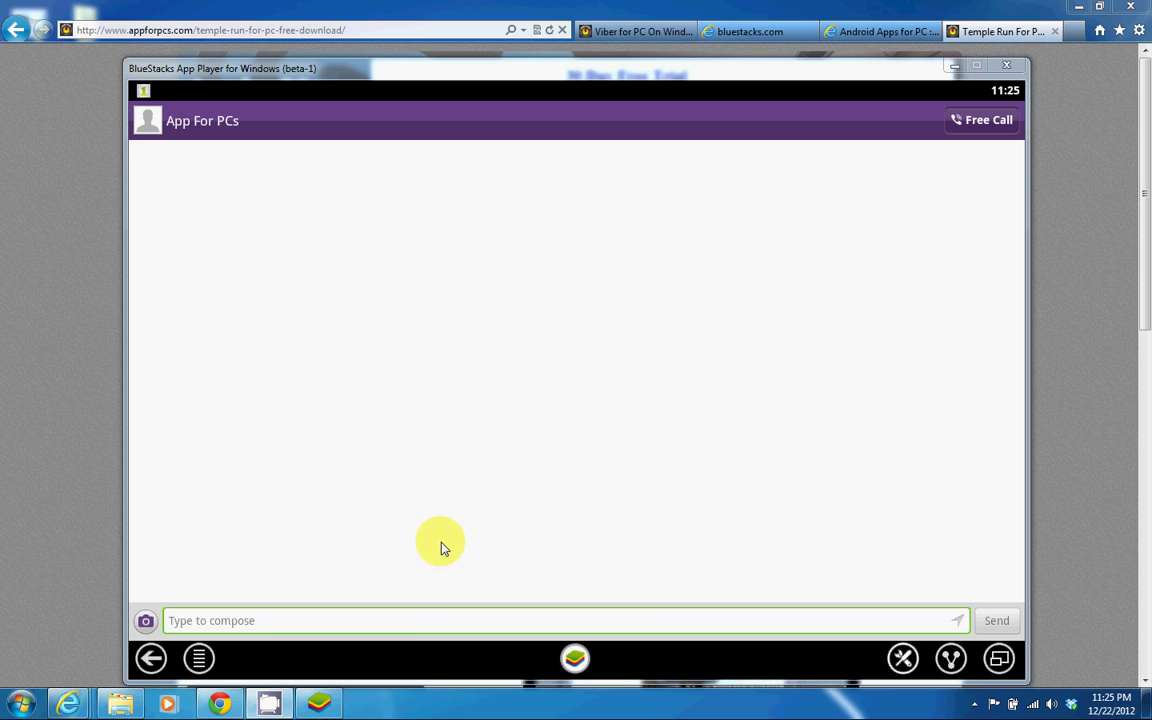
left_click(398, 621)
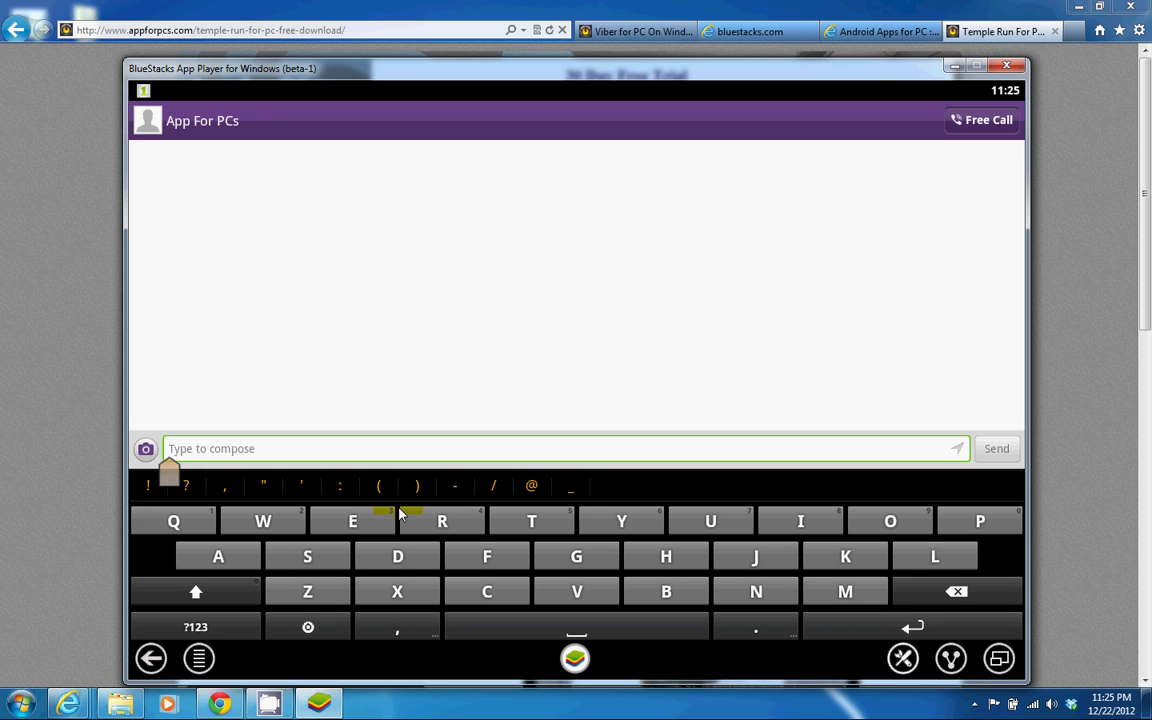
type("Hi")
key("Return")
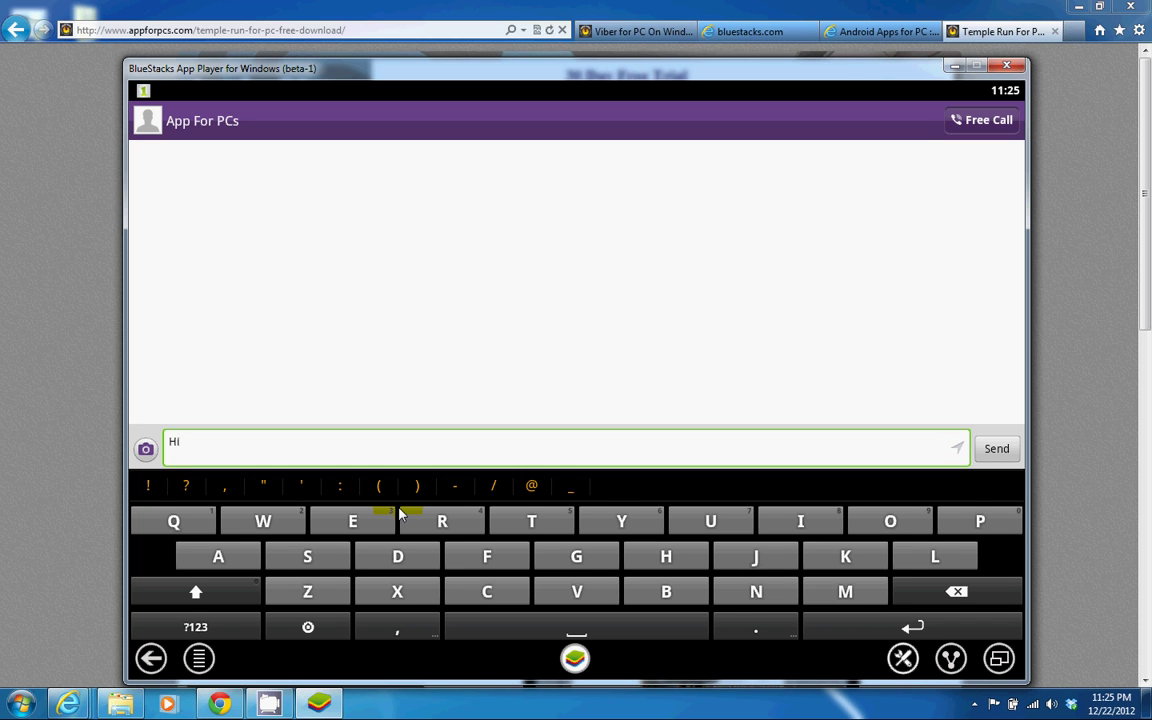
left_click(993, 450)
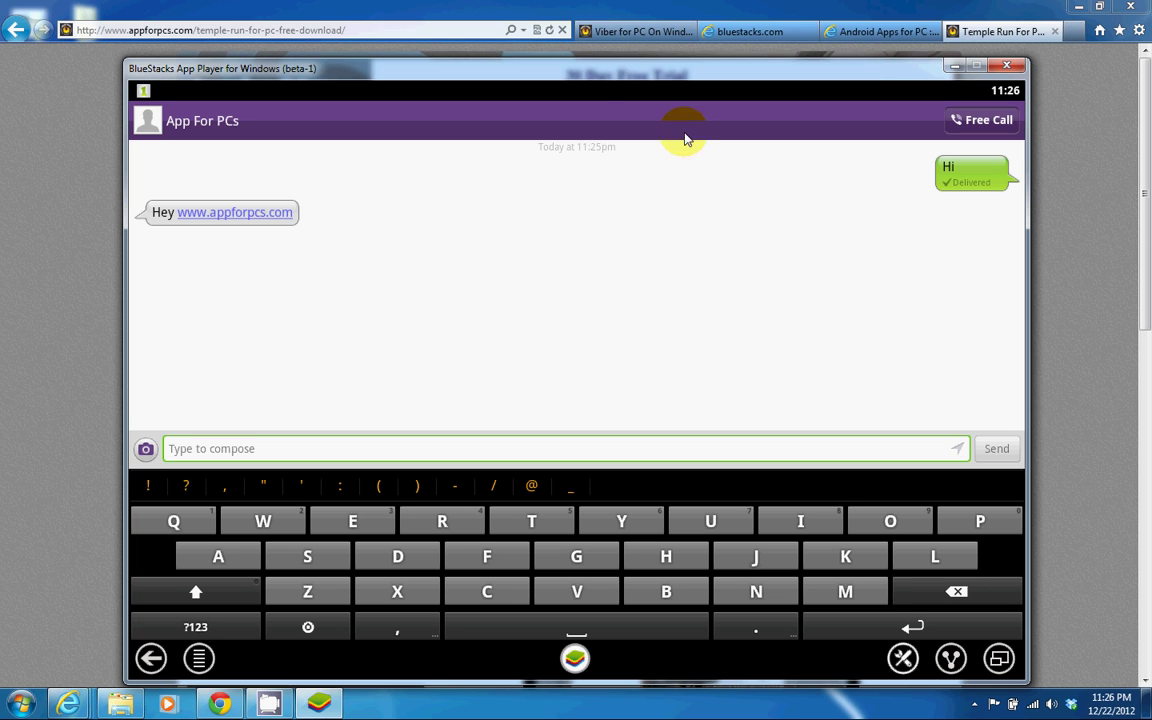
Place a free Viber call to the App For PCs contact and display the call in full-screen mode.
left_click_drag(607, 72, 620, 118)
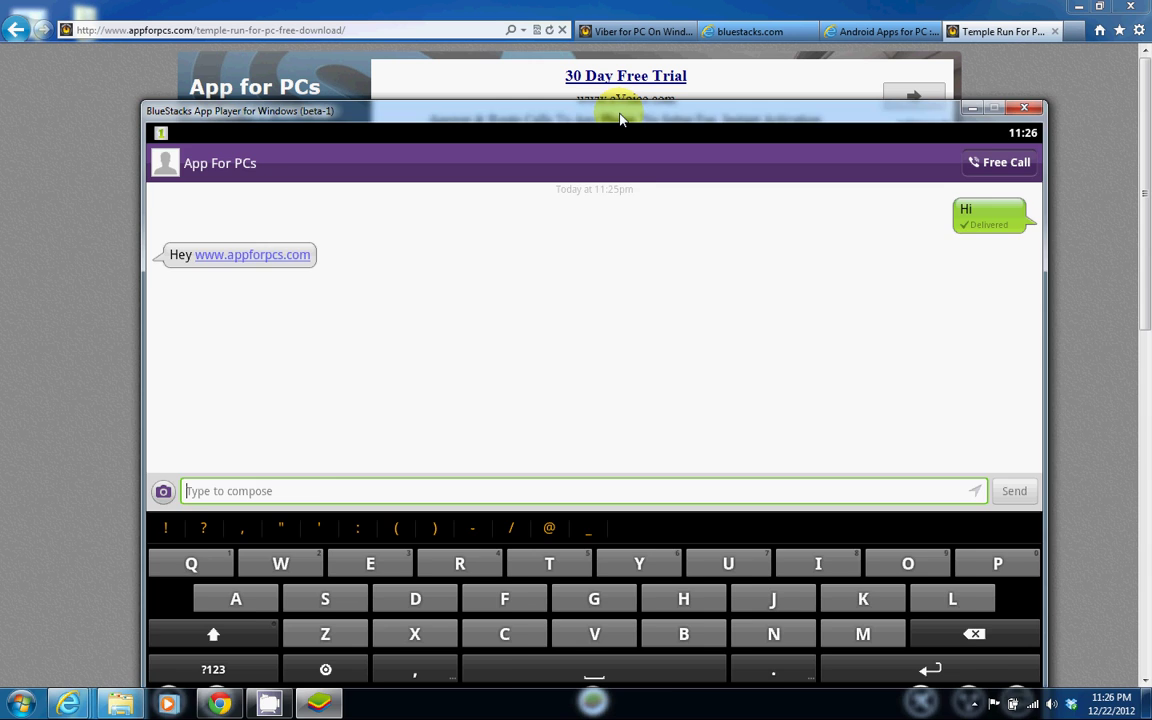
left_click_drag(620, 118, 1151, 118)
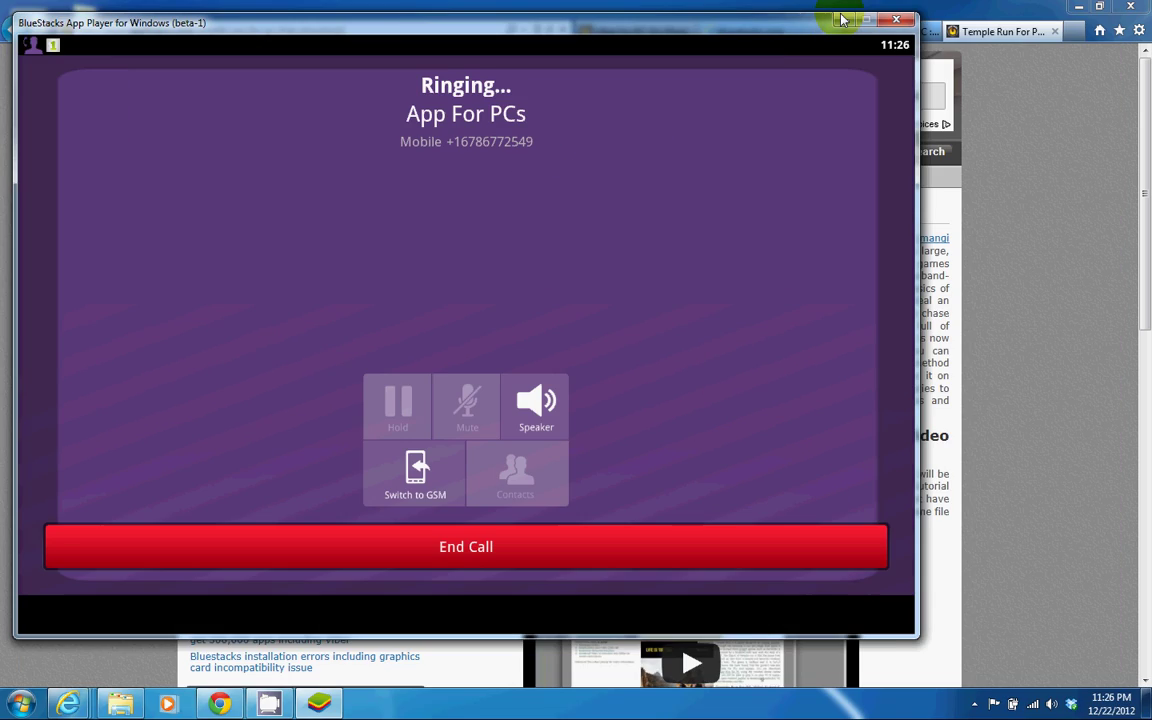
left_click(842, 18)
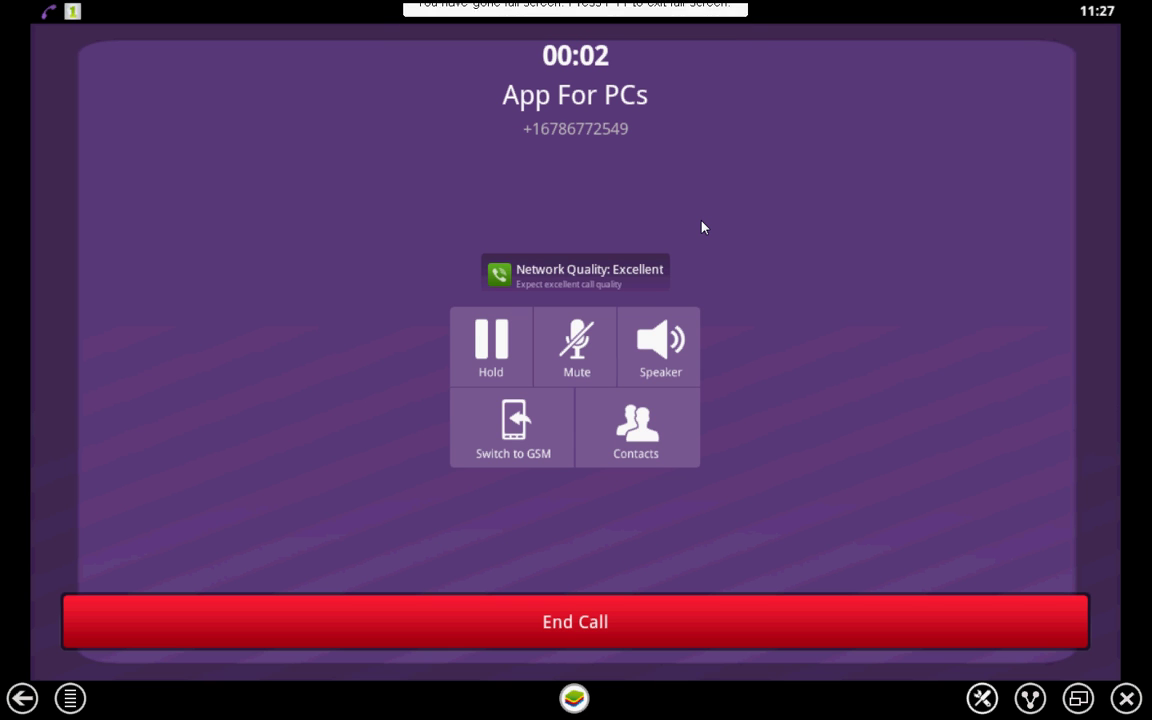
key("F11")
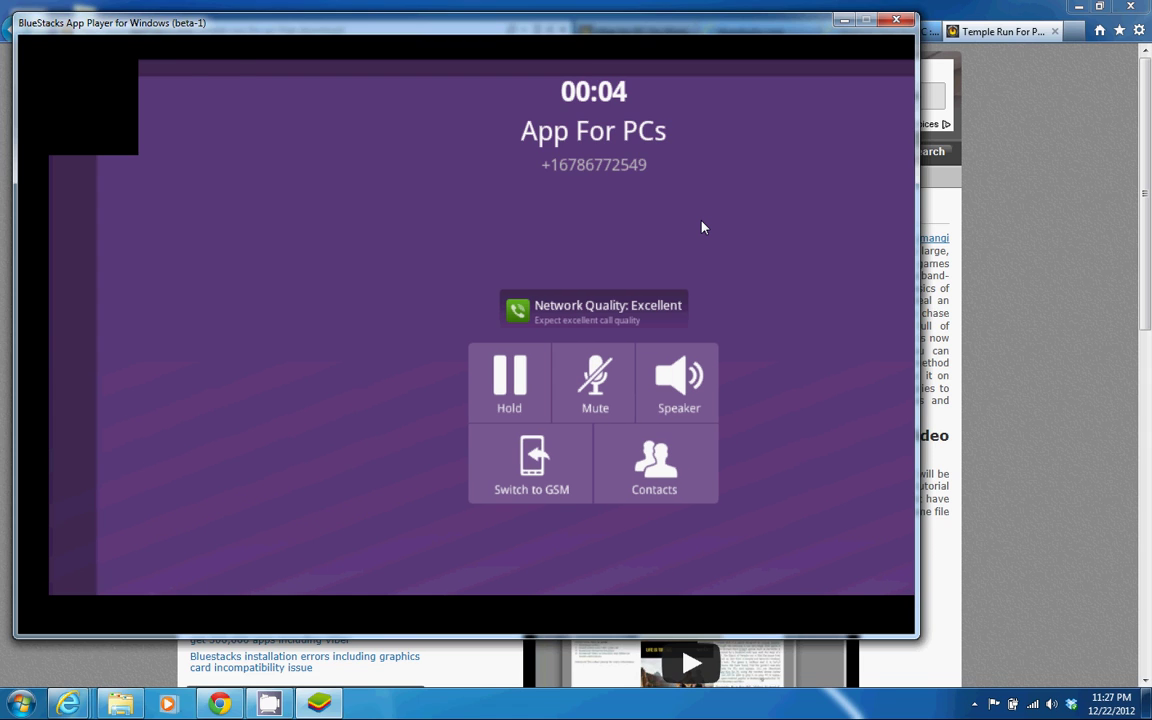
key("F11")
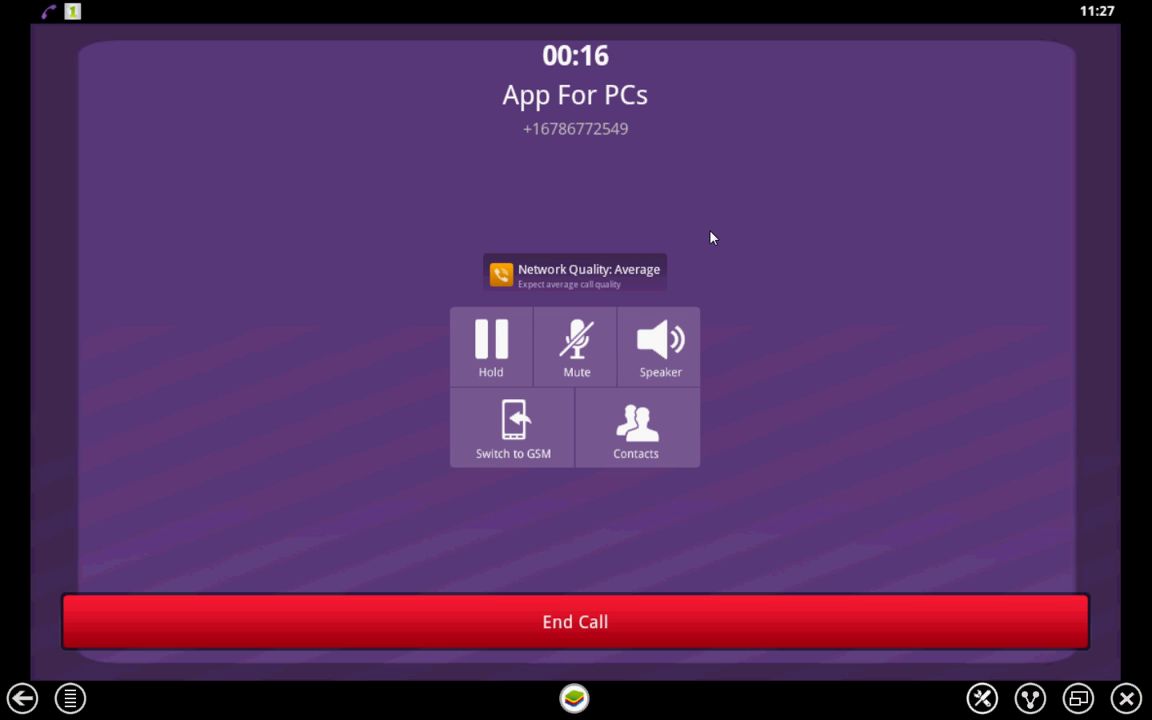
End the Viber call and return through the contact list to the BlueStacks home screen with the installed apps.
left_click(648, 617)
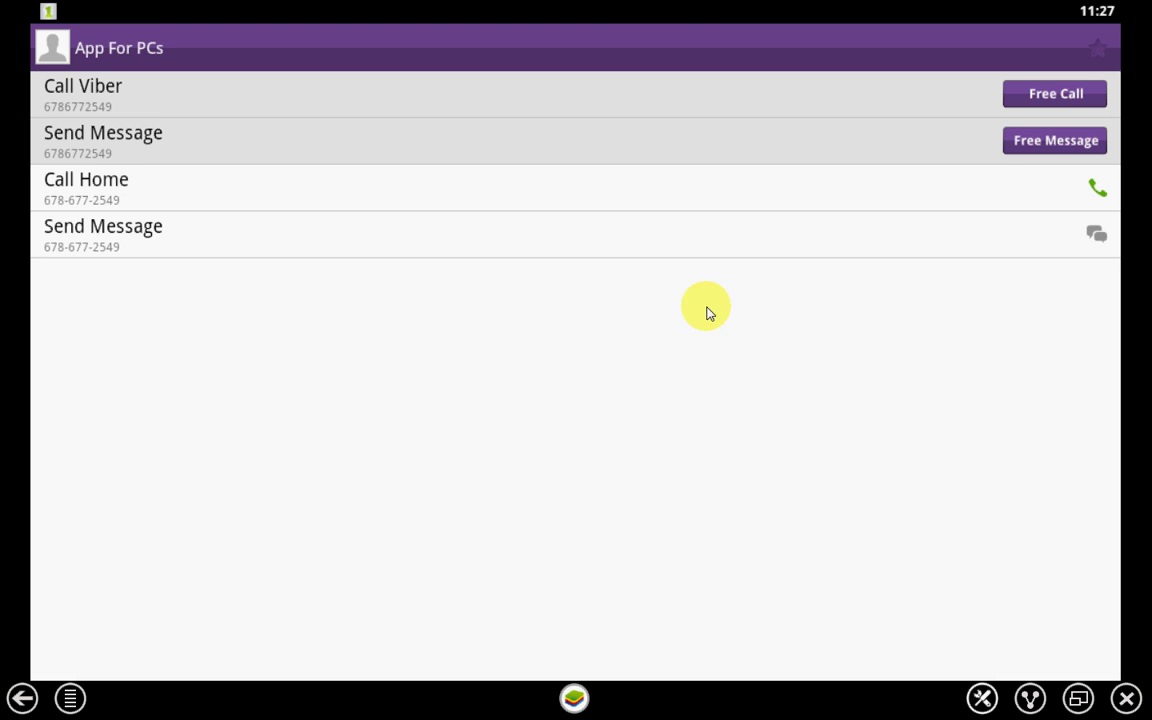
left_click(22, 698)
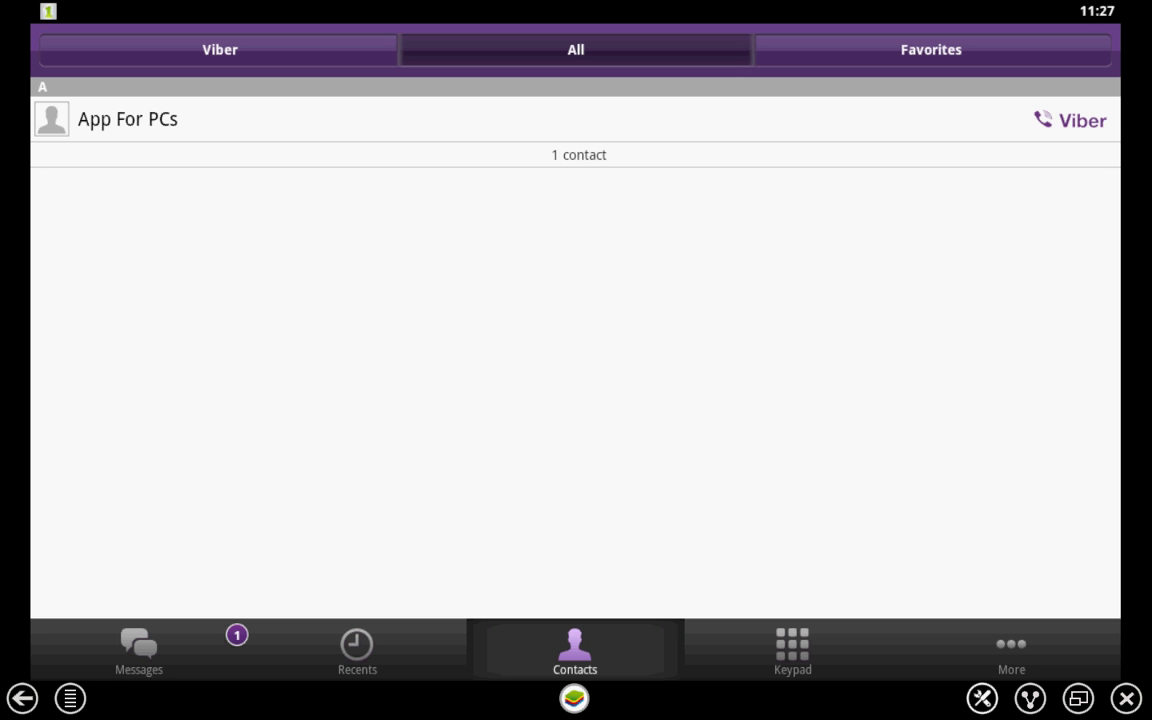
left_click(574, 700)
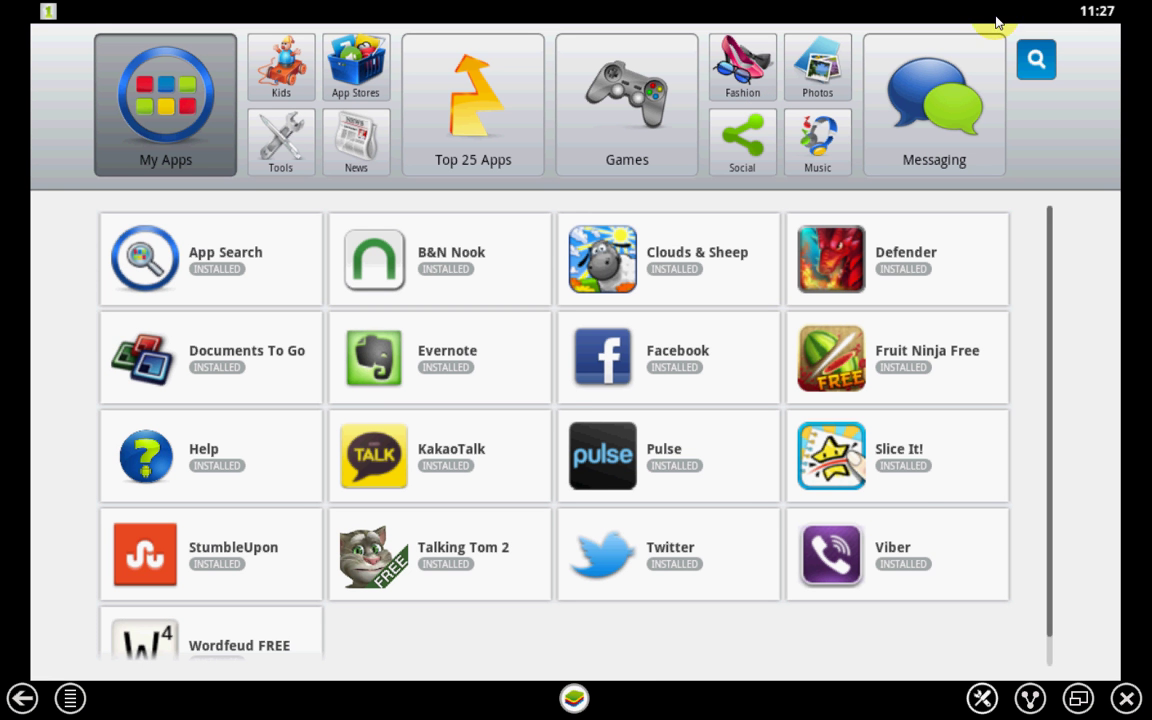
Exit full-screen mode, close the BlueStacks App Player and open the App for PCs home page in the browser.
left_click(1078, 698)
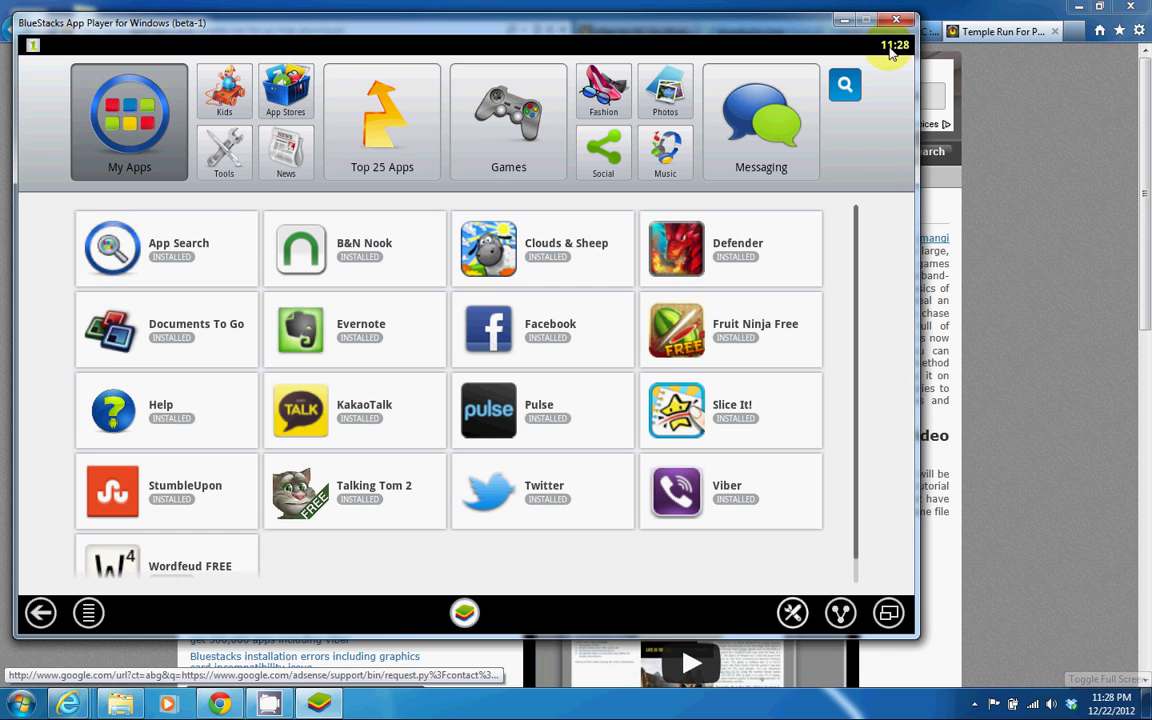
left_click(886, 24)
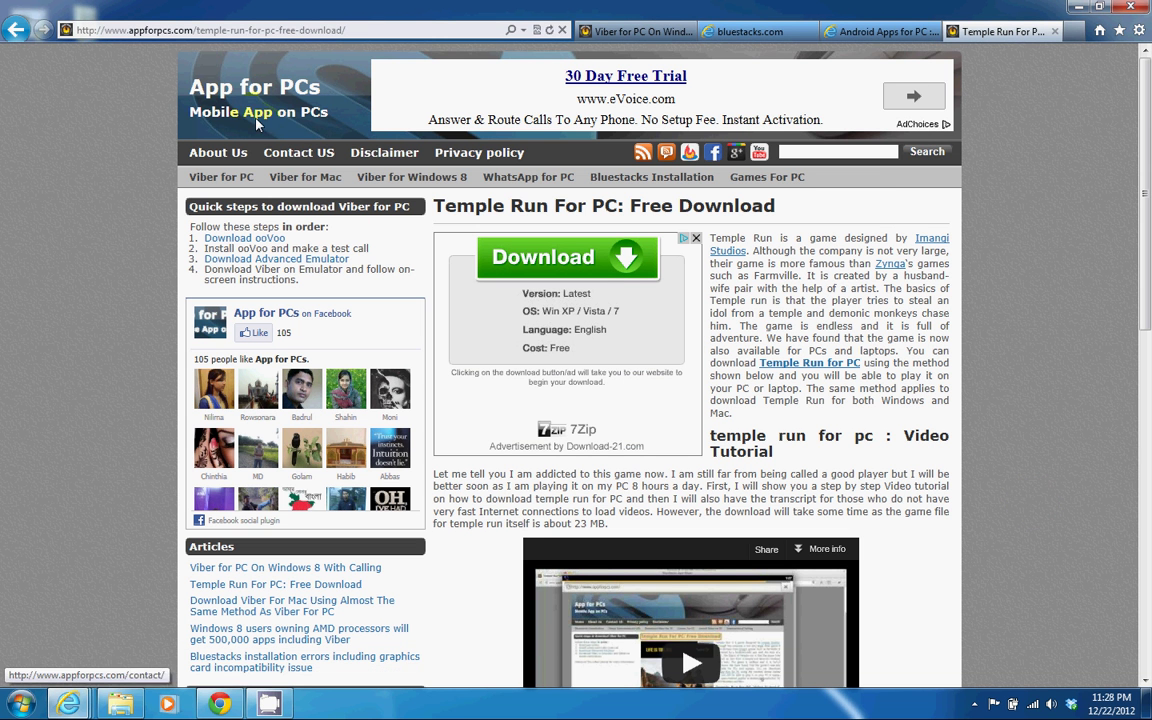
left_click(225, 100)
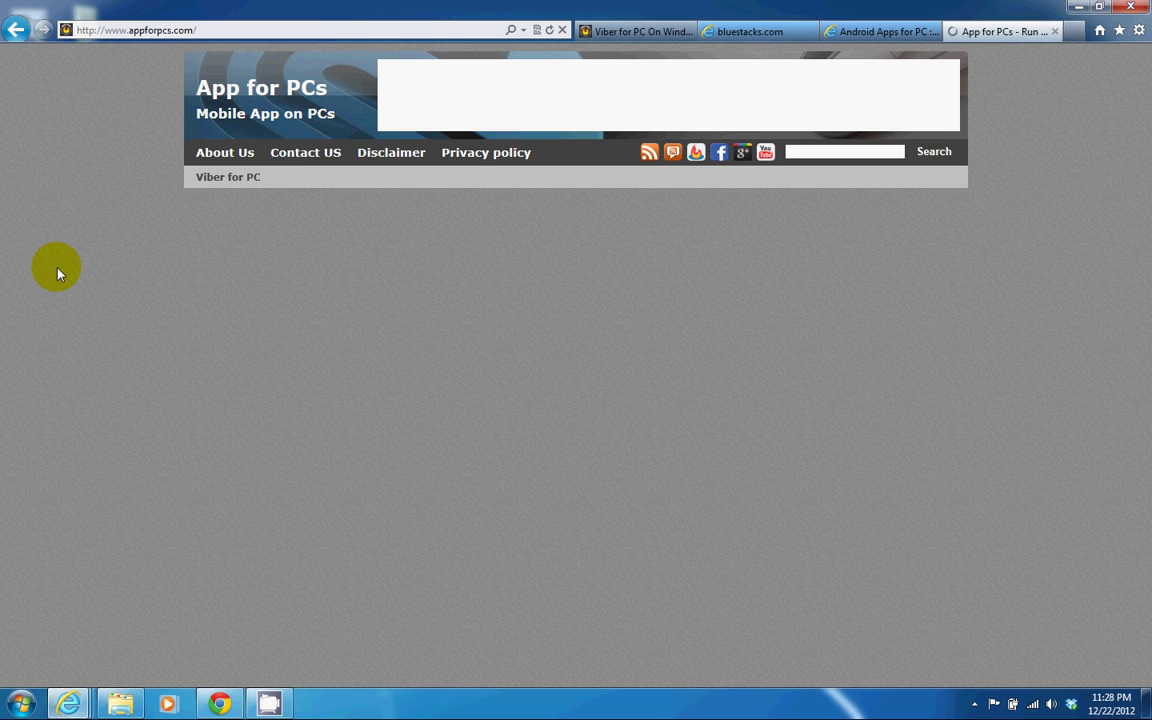